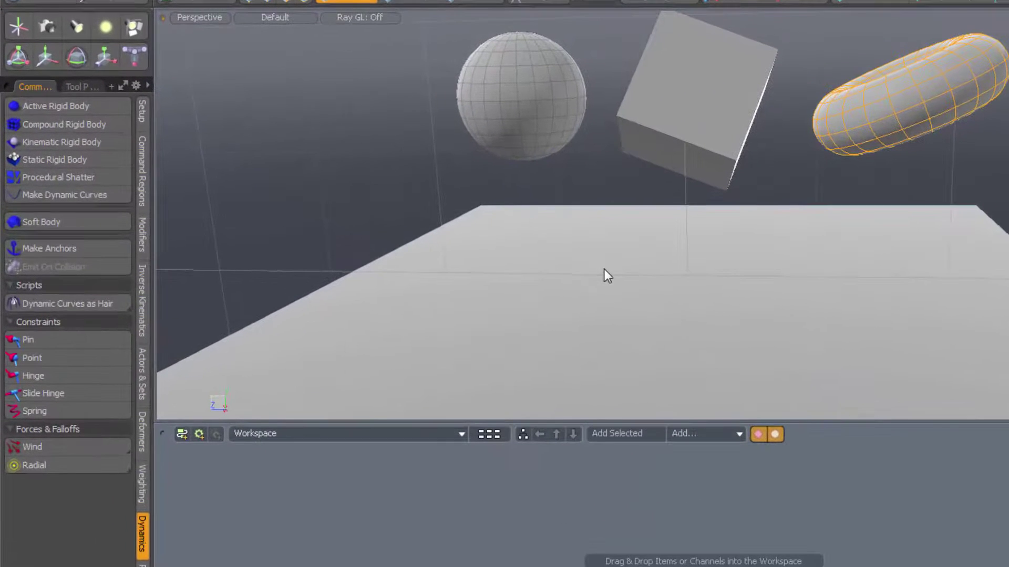
Make the sphere, cube and toroid active rigid bodies
click(370, 121)
shift+click(669, 113)
shift+click(851, 110)
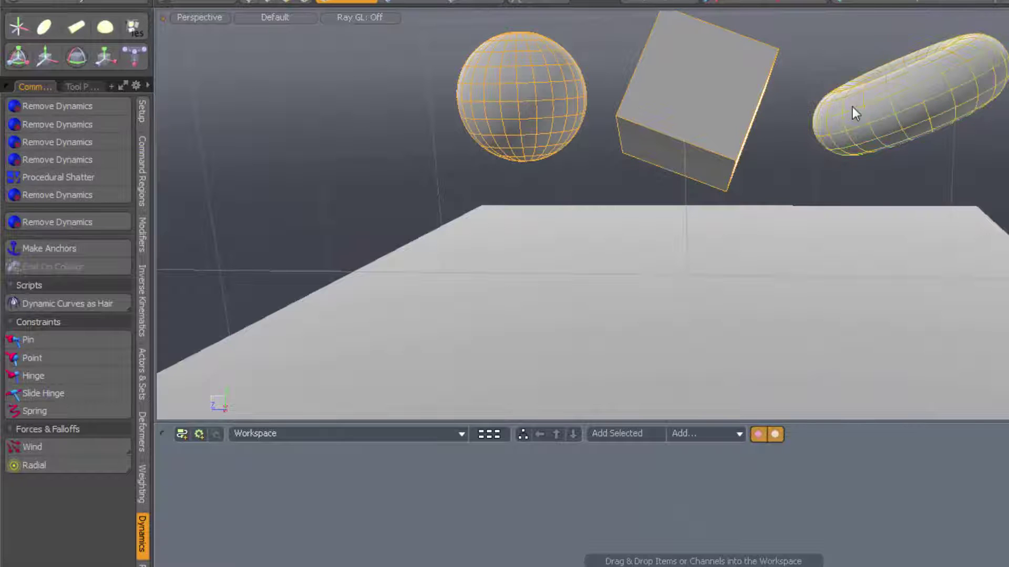
click(99, 108)
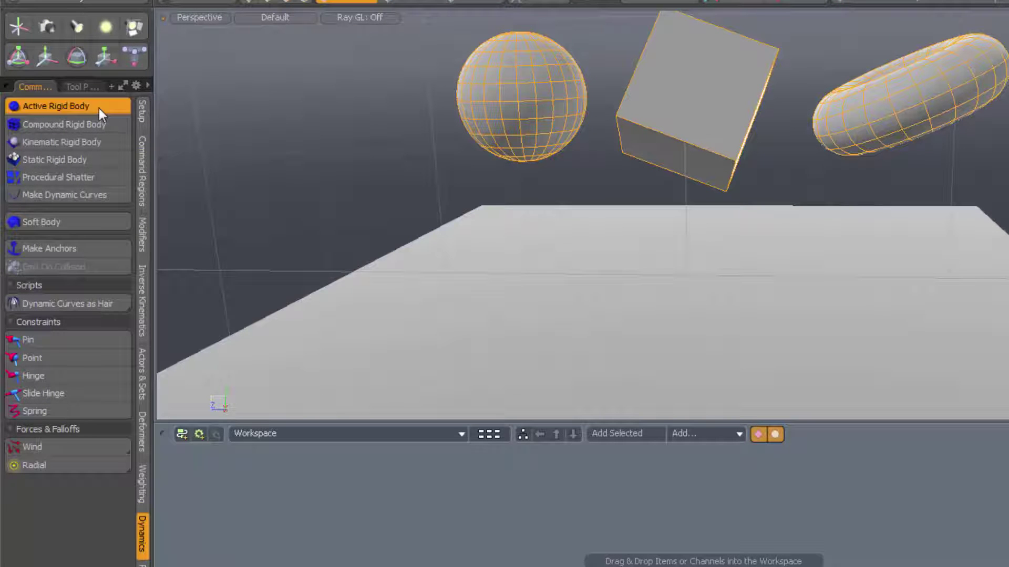
Make the floor plane a static rigid body, then run and reset a test simulation
click(596, 299)
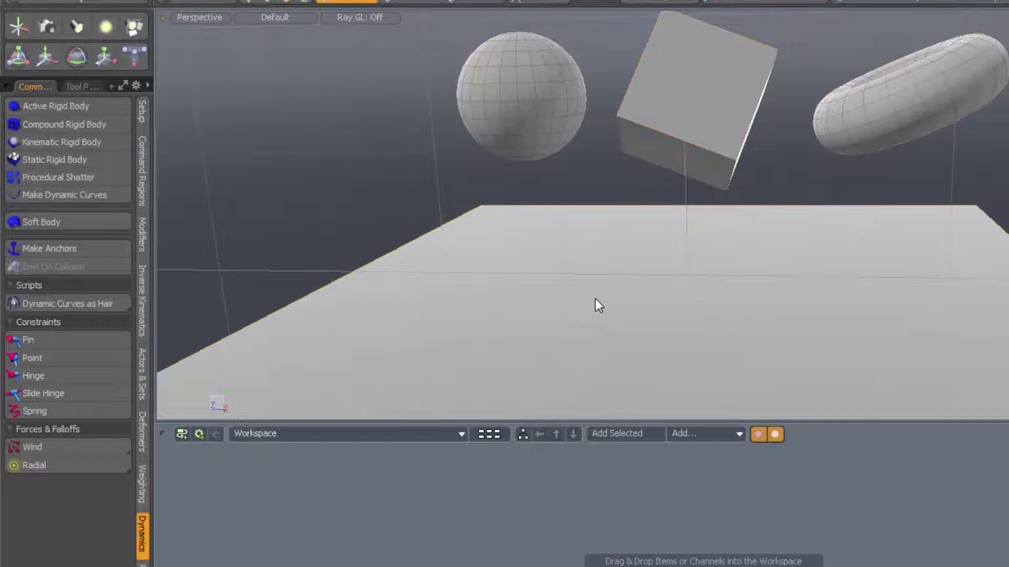
click(68, 160)
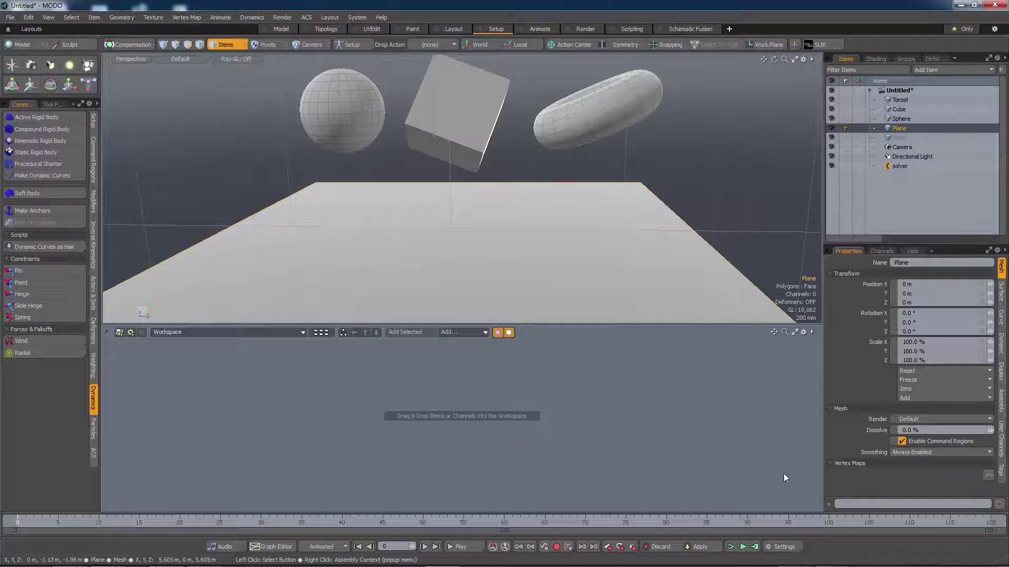
click(730, 547)
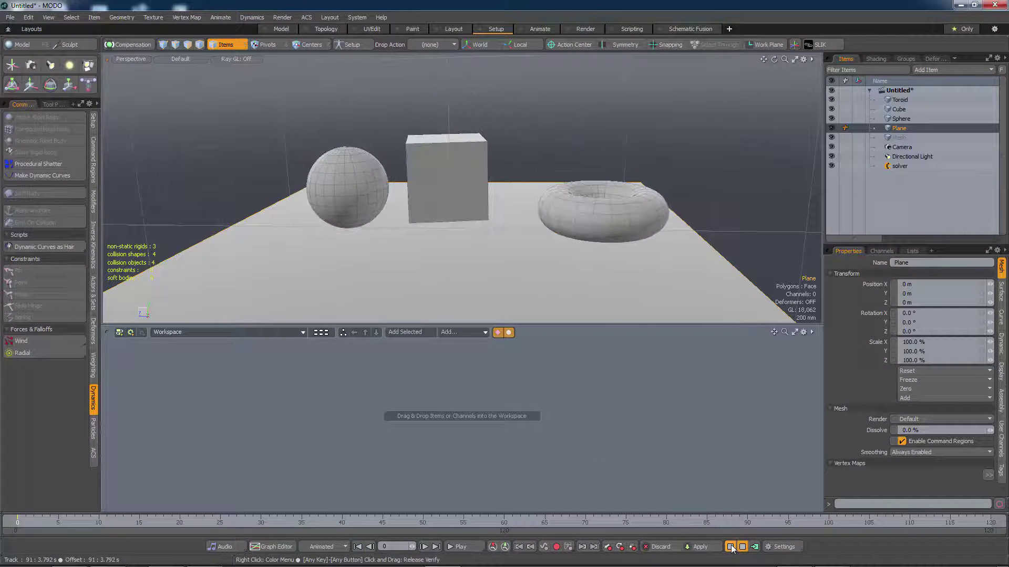
click(731, 547)
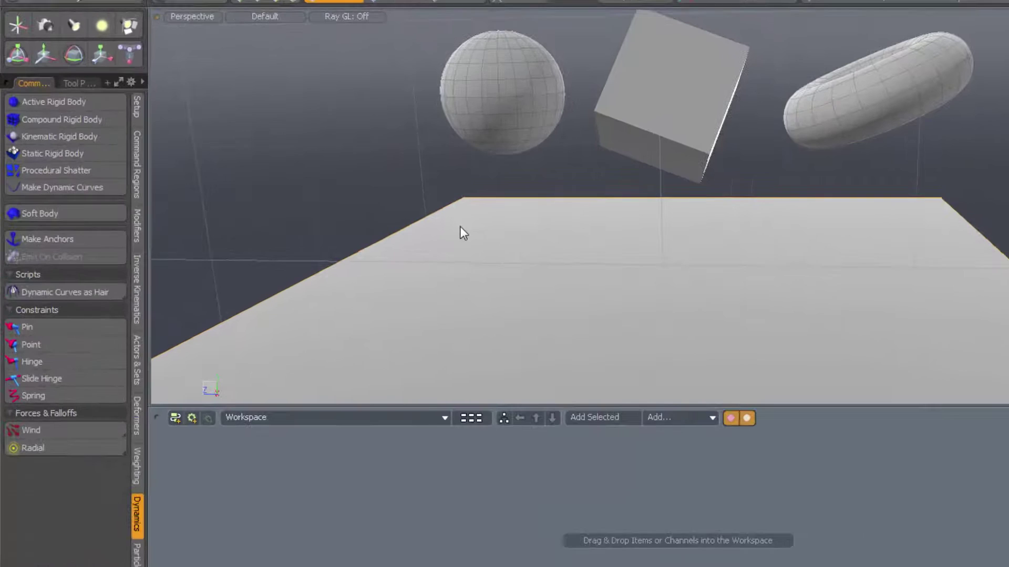
Set the sphere, cube, toroid and plane to Emit On Collision, then run and reset a test simulation
click(519, 105)
shift+click(635, 112)
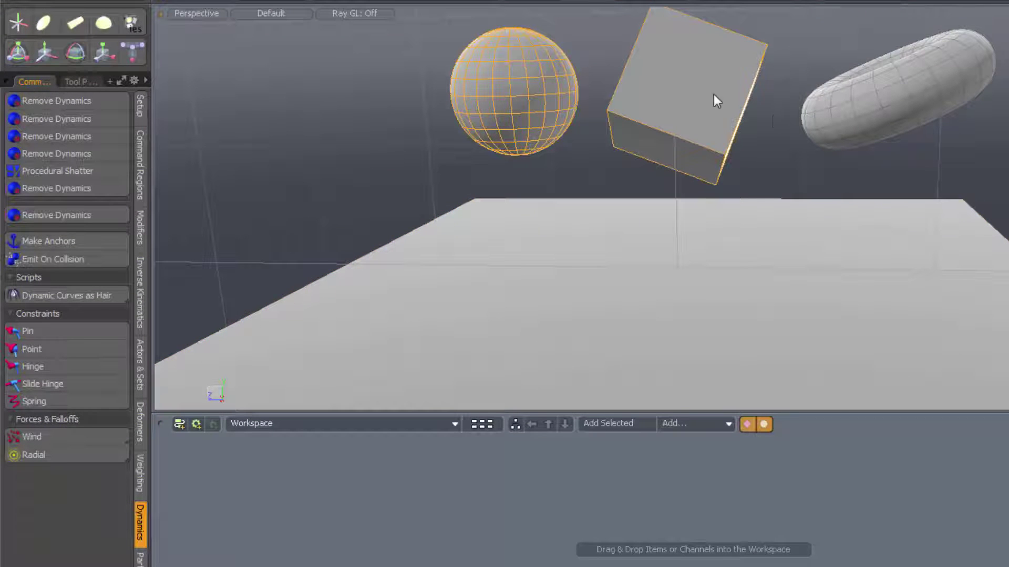
shift+click(877, 109)
shift+click(694, 282)
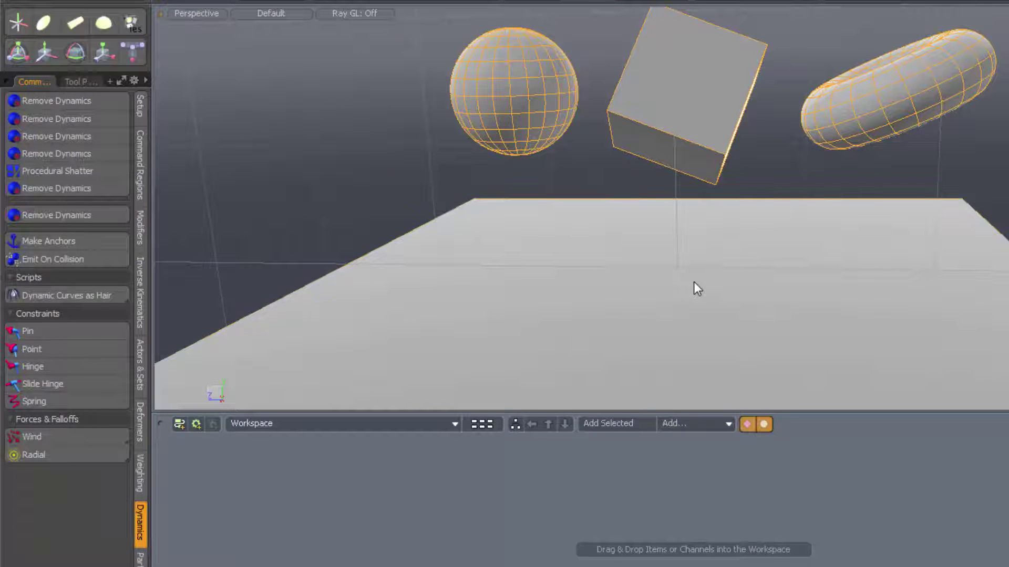
click(71, 261)
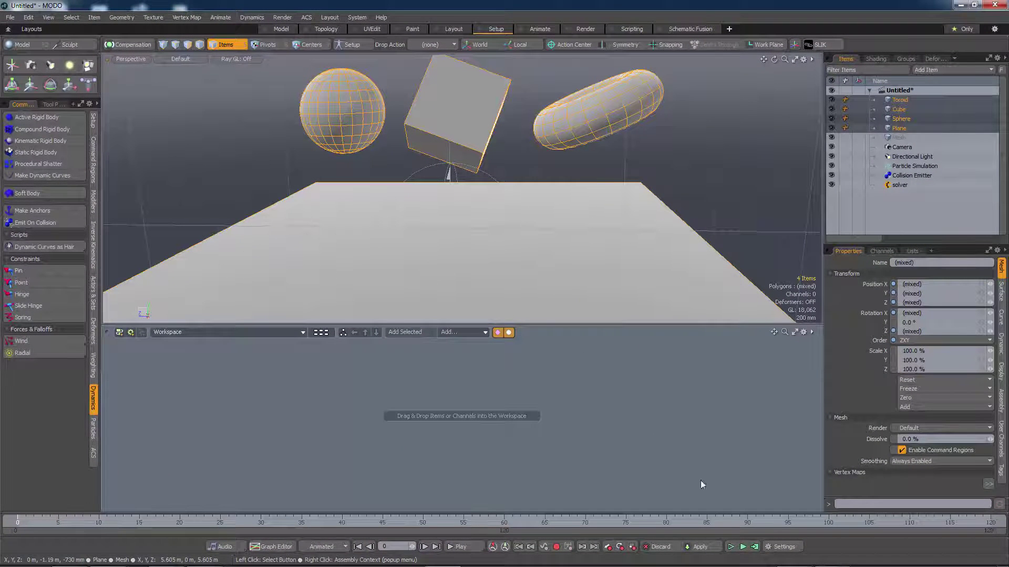
click(730, 548)
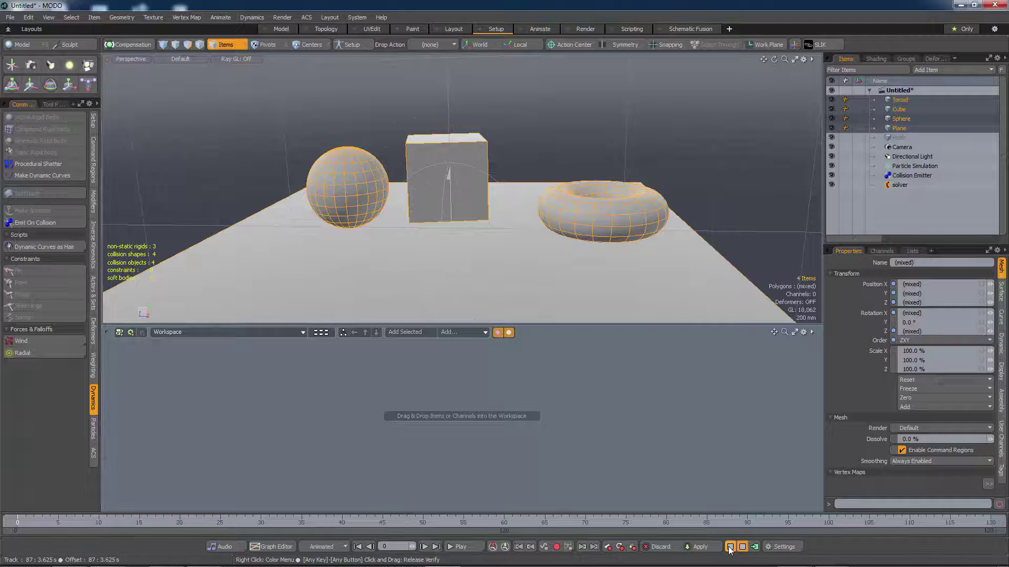
click(730, 547)
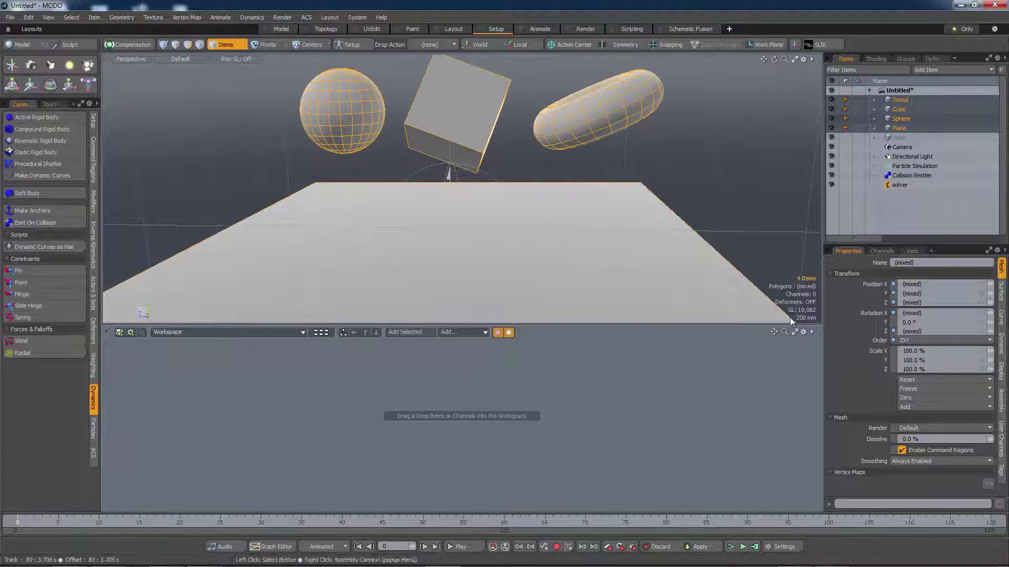
Give the Particle Simulation preview size 4.62 and magenta GL Color (1,0,1), then run and stop the simulation
click(907, 166)
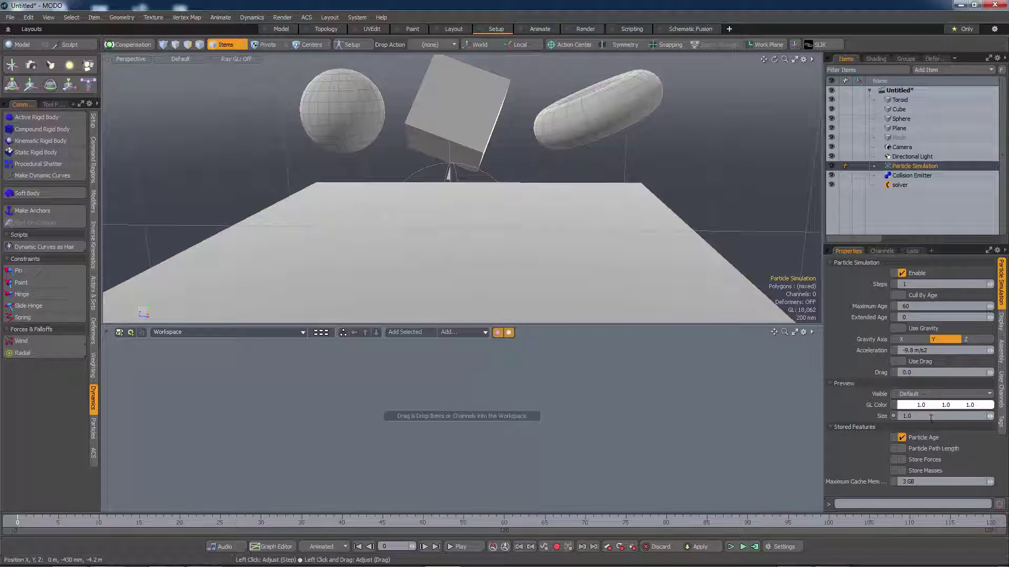
click(990, 416)
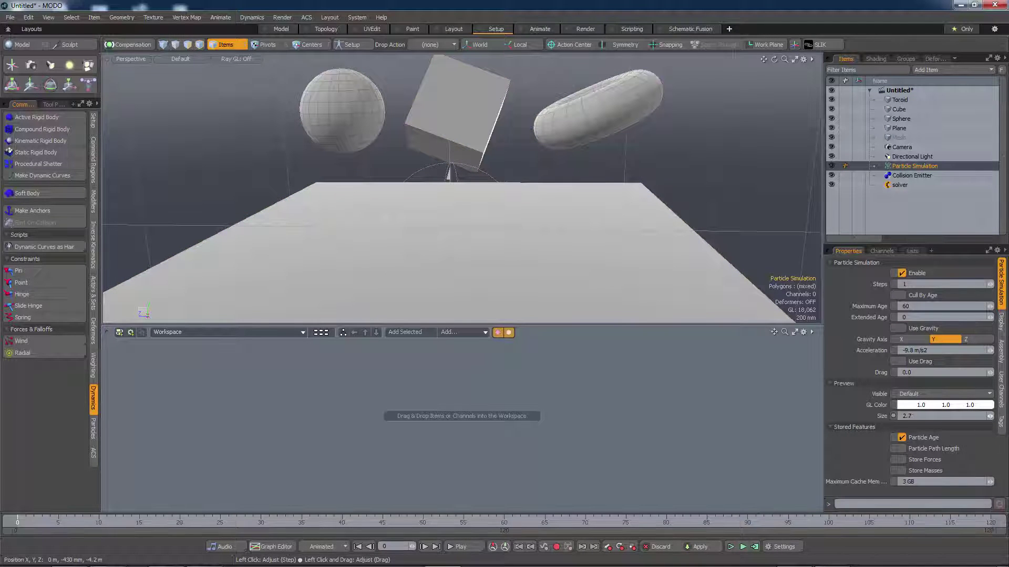
drag(946, 405, 940, 406)
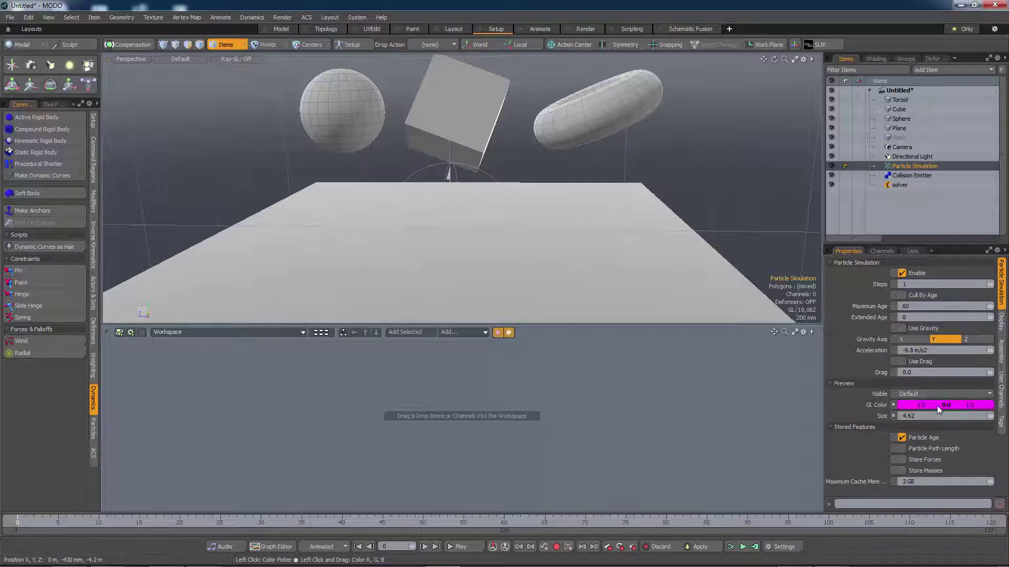
click(731, 547)
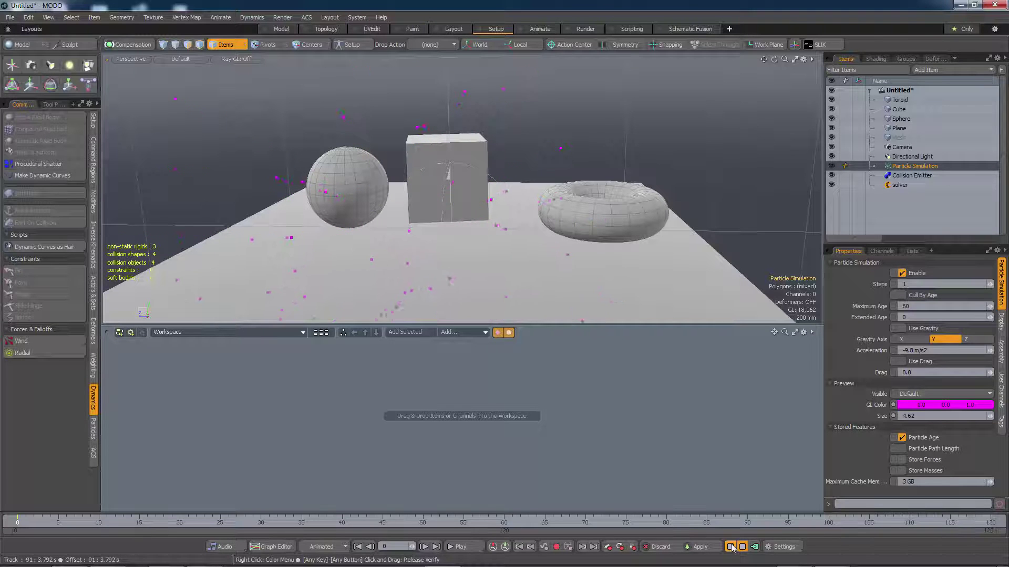
click(732, 548)
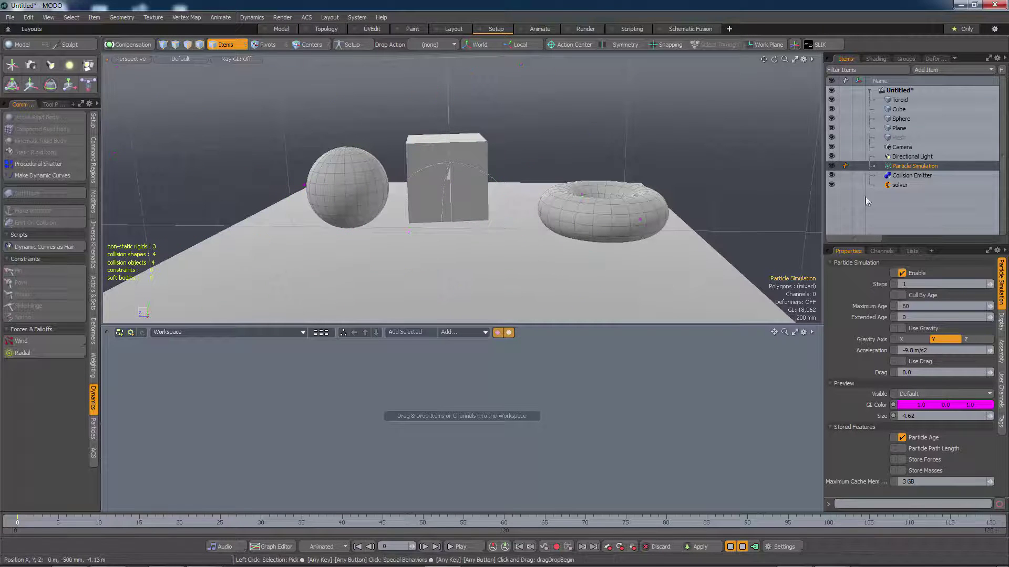
Add the Particle Simulation node to the schematic with its linked Collision Emitter, Group, solver and object nodes
drag(903, 166, 667, 417)
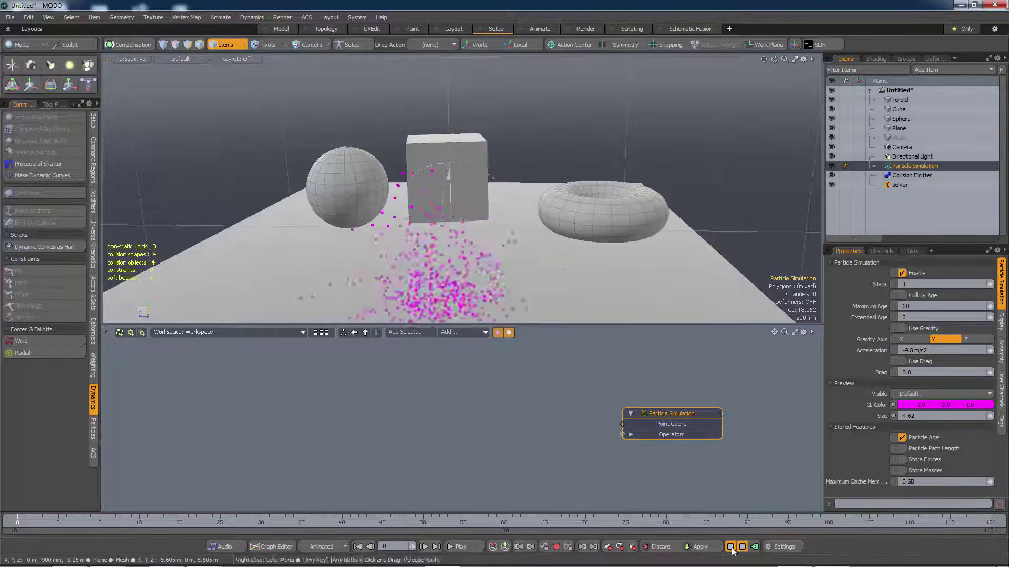
double_click(625, 436)
double_click(534, 439)
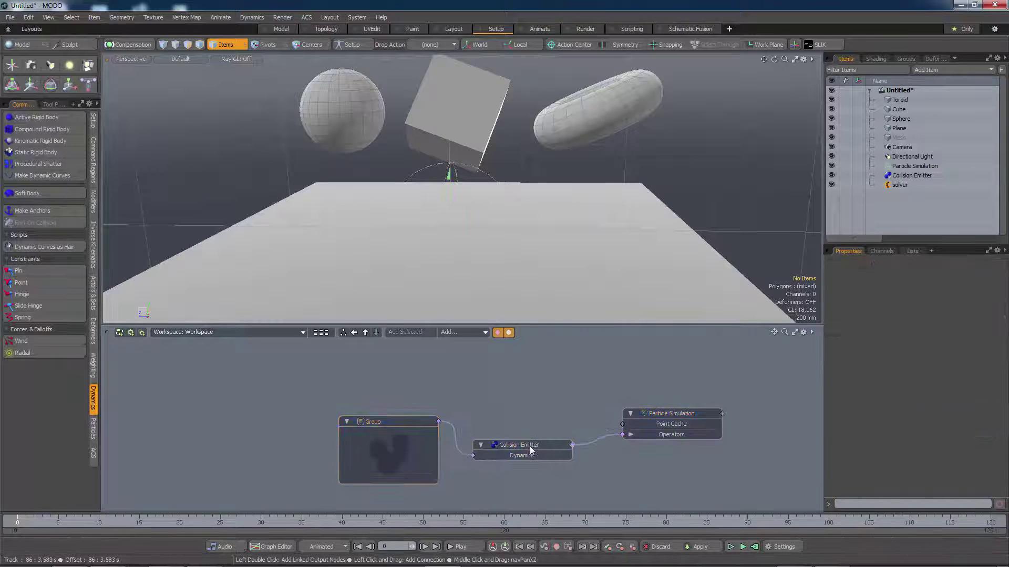
drag(622, 436, 577, 369)
double_click(560, 379)
Rearrange the Group, object, solver, Collision Emitter and Particle Simulation nodes into a tidy layout
drag(557, 326, 557, 230)
drag(395, 373, 390, 415)
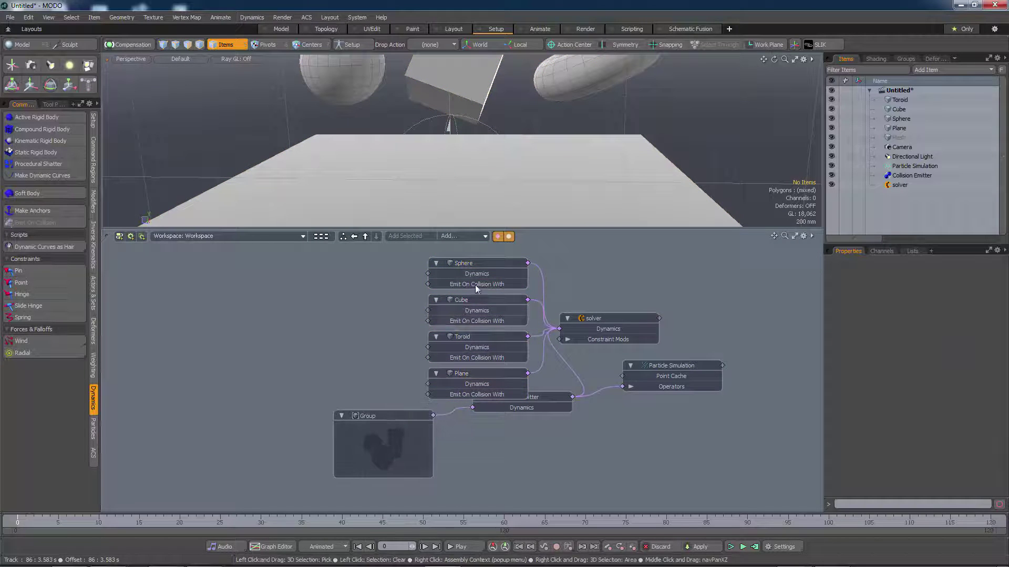
drag(471, 265, 386, 263)
click(470, 256)
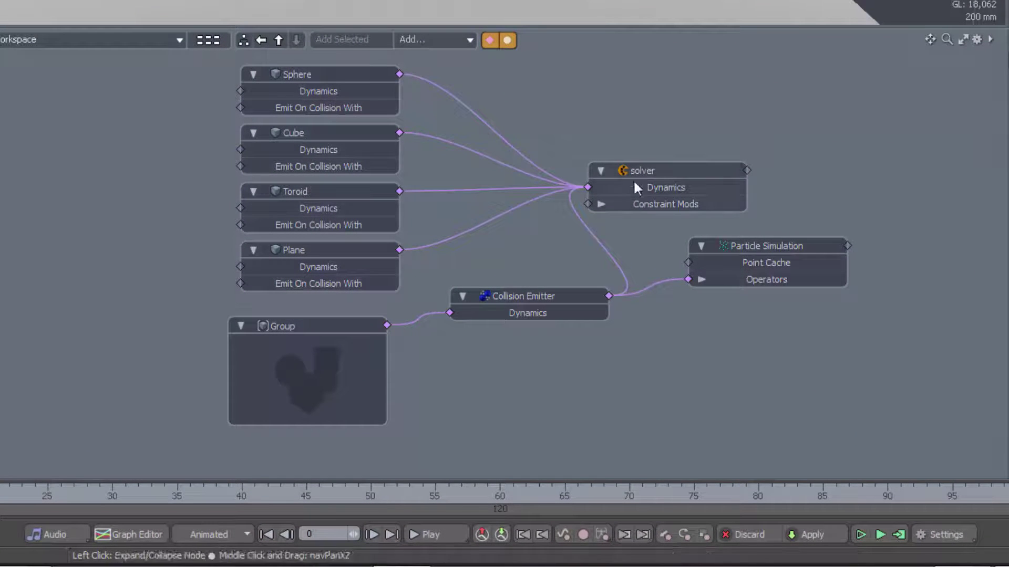
mouse_move(657, 172)
mouse_down()
mouse_move(667, 155)
mouse_move(661, 168)
mouse_up()
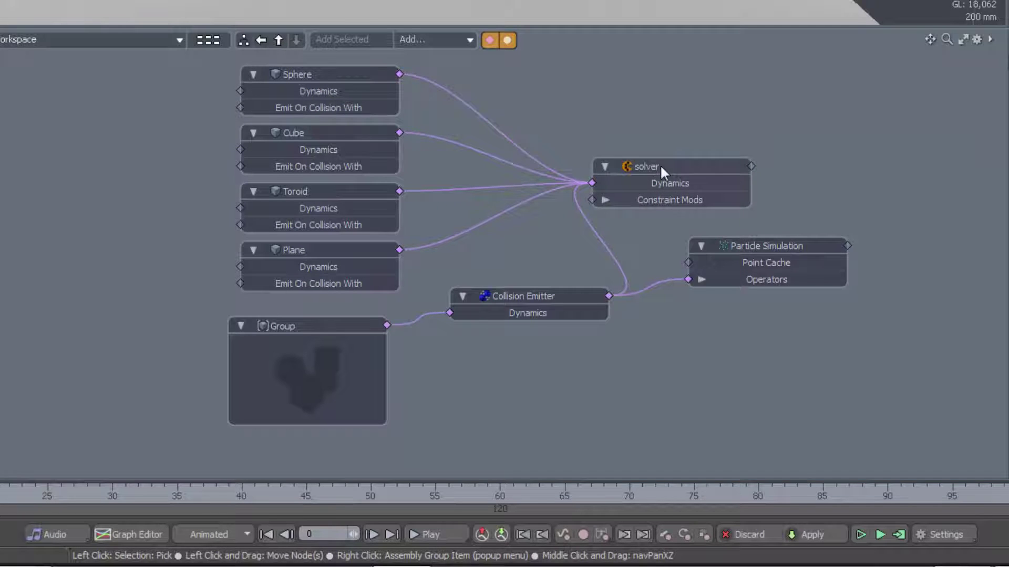
click(660, 165)
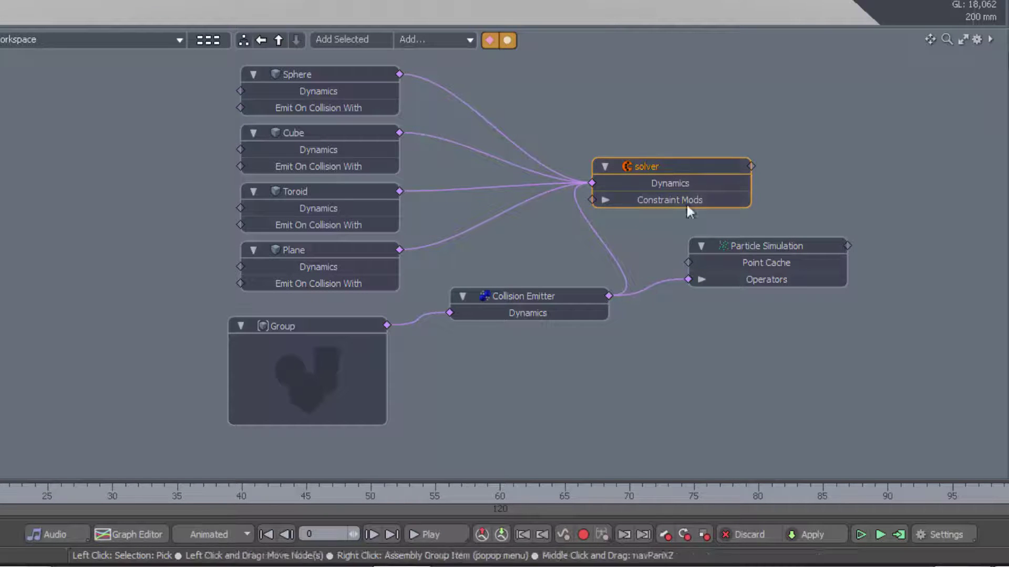
click(662, 128)
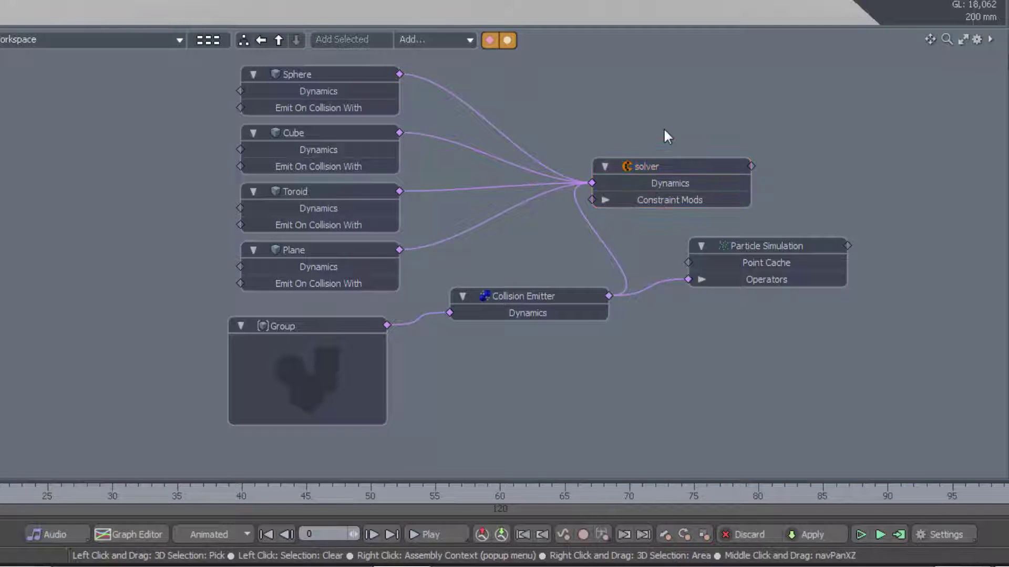
click(521, 304)
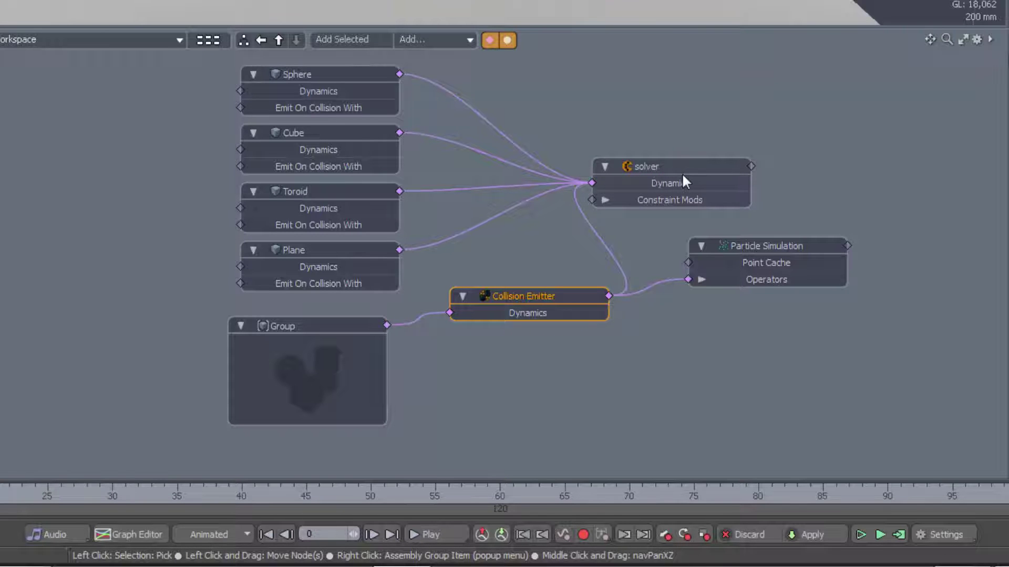
drag(743, 244, 738, 253)
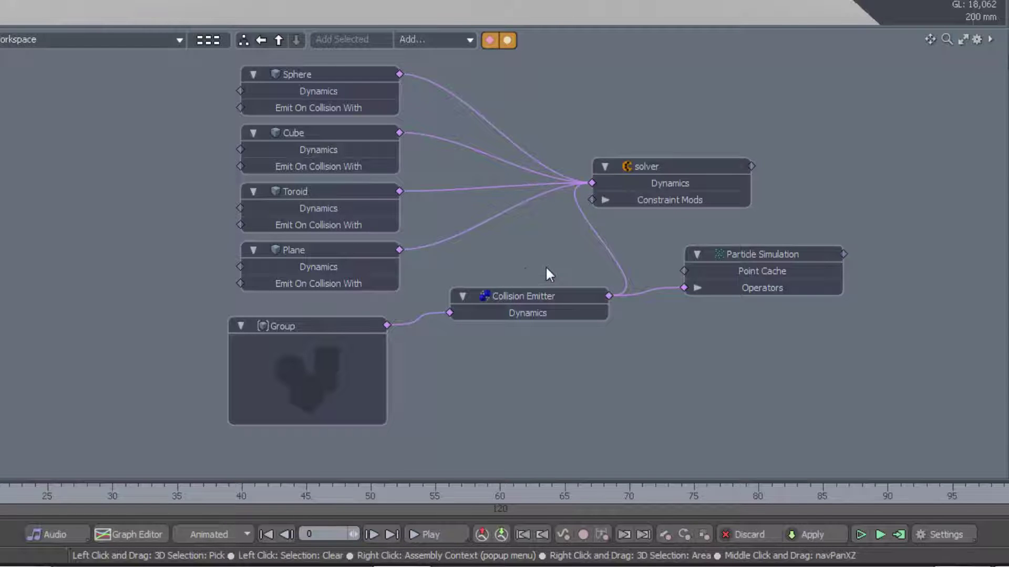
click(317, 333)
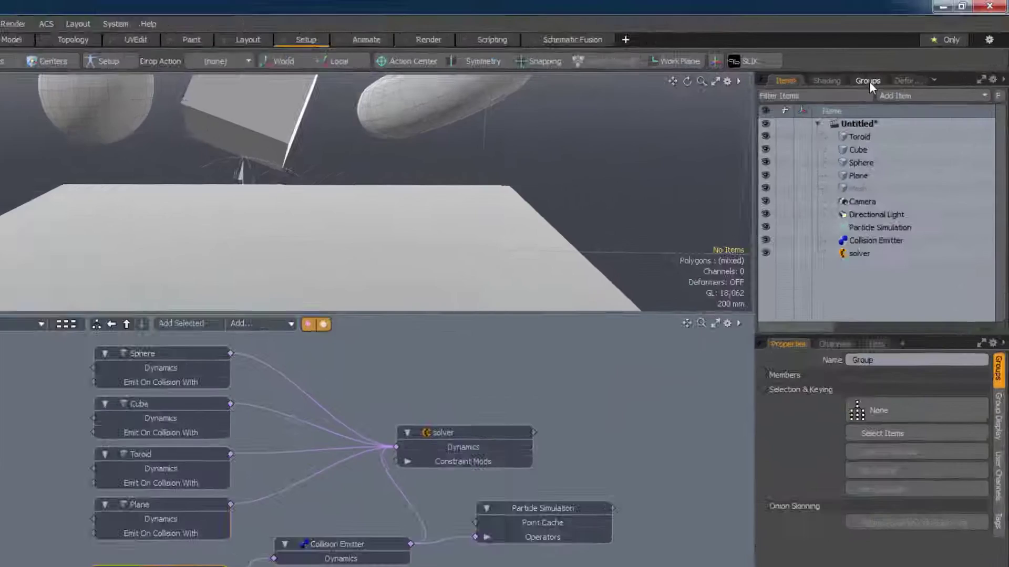
Expand the Group in the Groups list to show Sphere, Cube, Toroid and Plane, then simulate
click(906, 58)
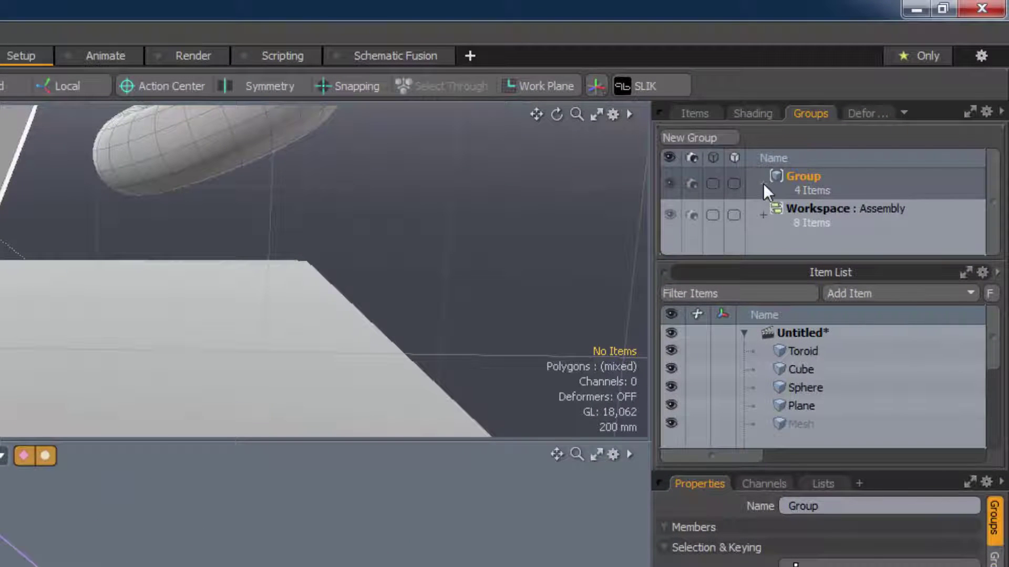
click(763, 184)
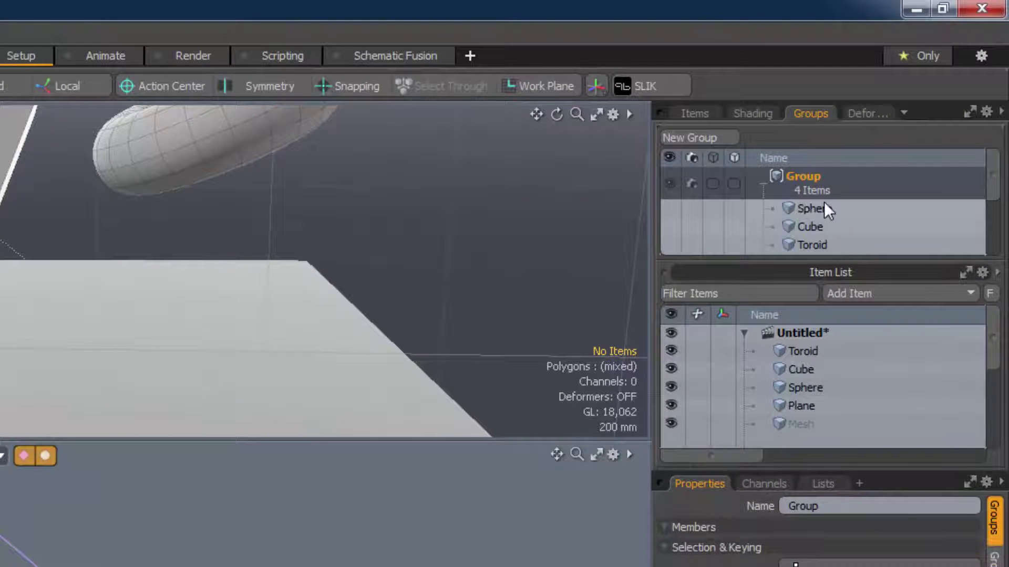
drag(804, 259, 803, 283)
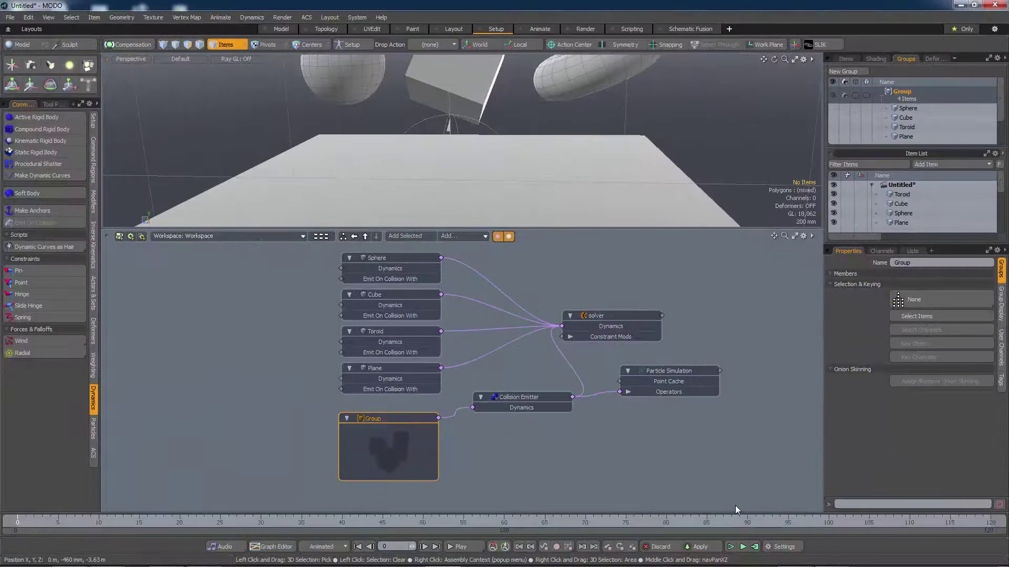
click(730, 546)
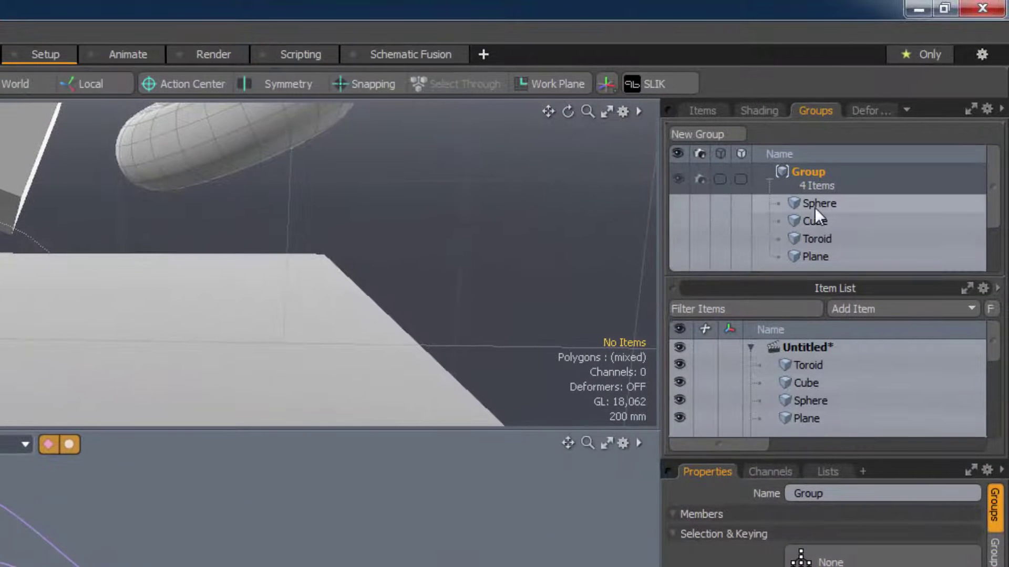
Remove the Sphere from the Group, simulate and stop, then undo the removal
right_click(814, 205)
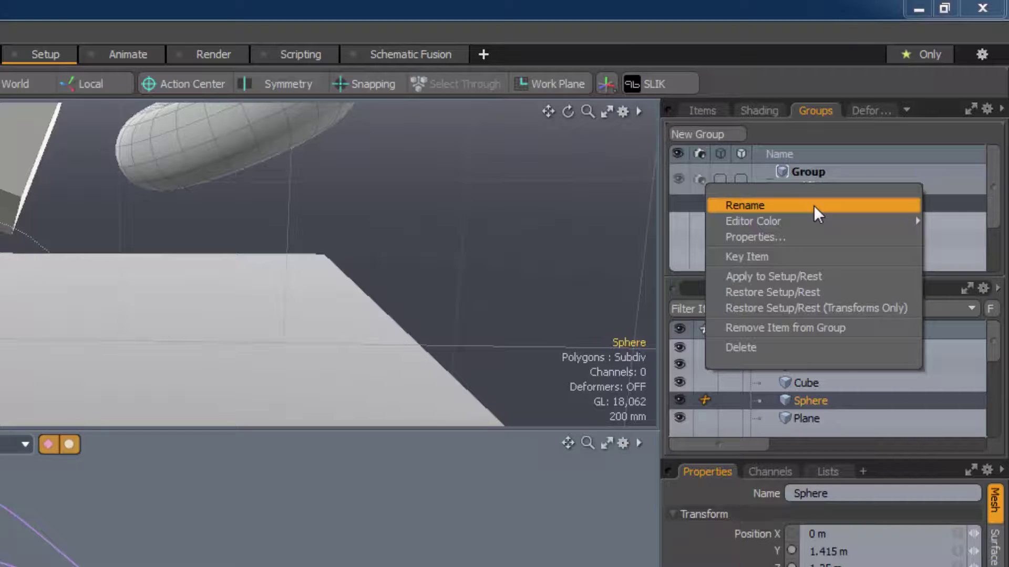
click(789, 327)
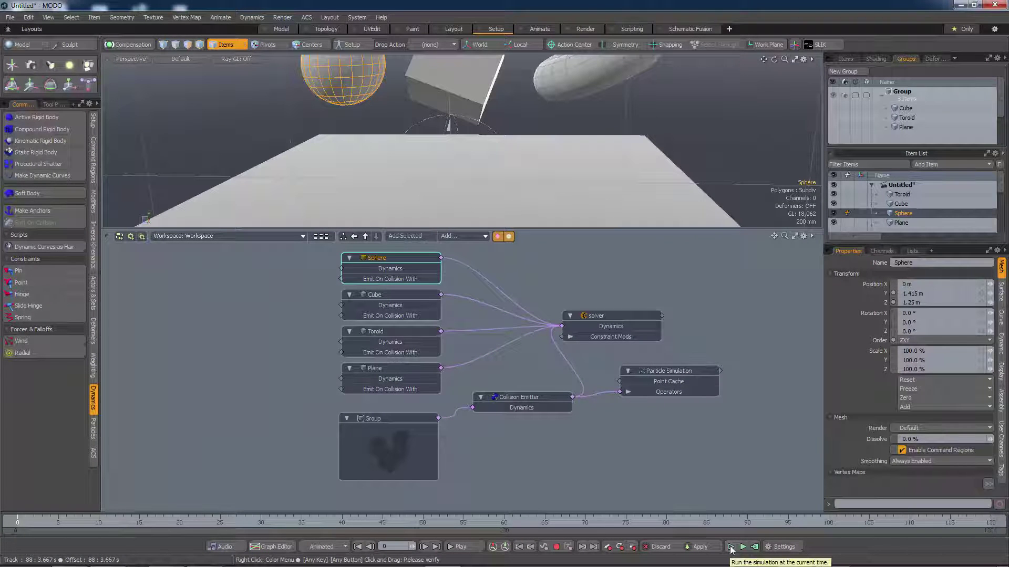
click(730, 547)
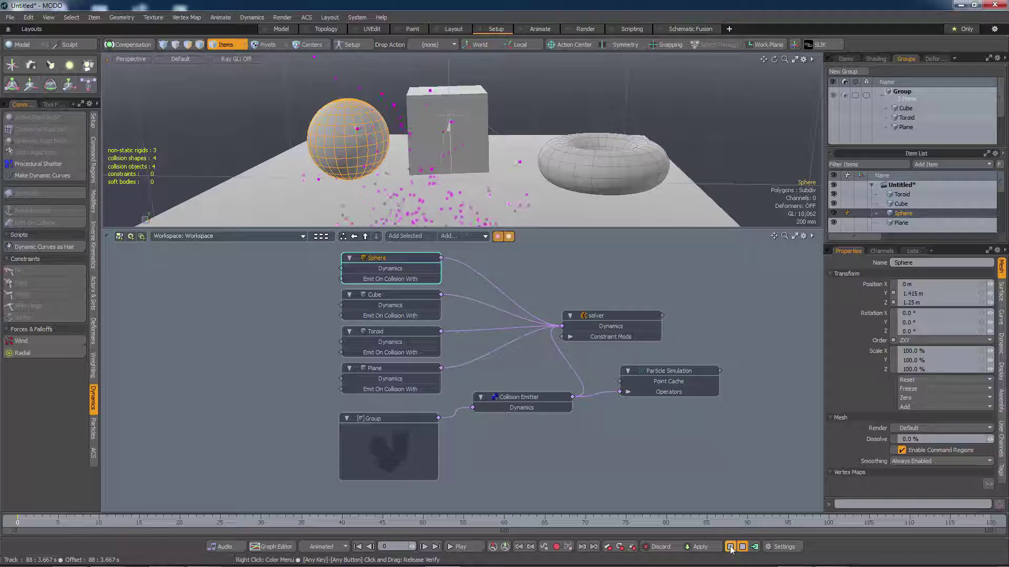
click(730, 546)
key(ctrl)
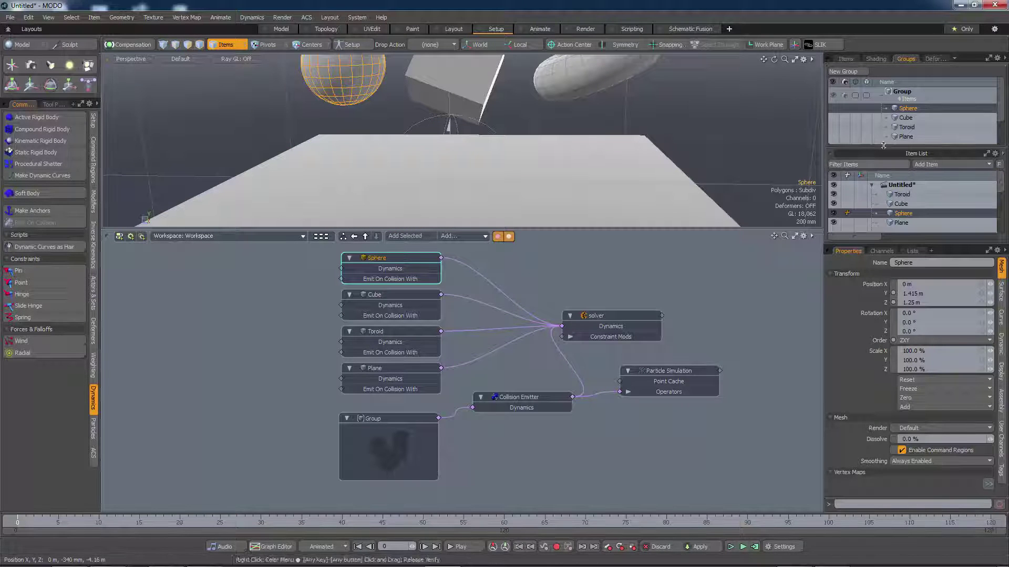
Remove the Cube from the Group and simulate without it
right_click(902, 119)
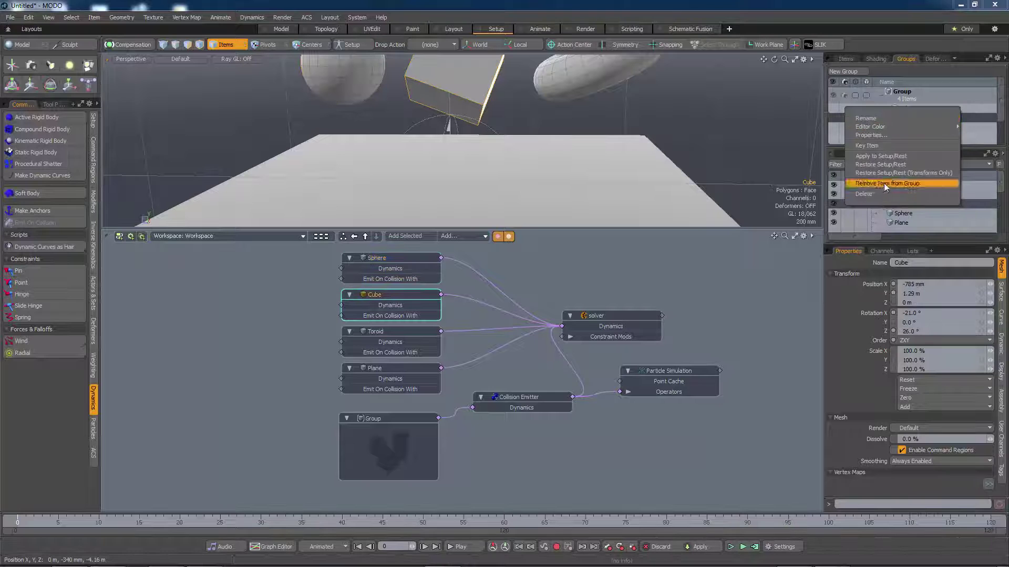
click(902, 184)
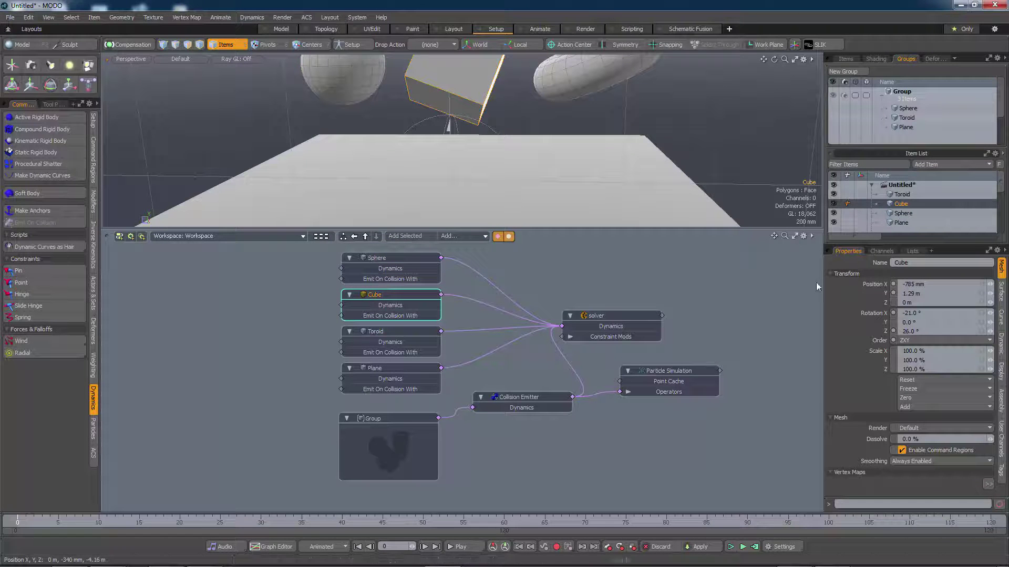
click(730, 547)
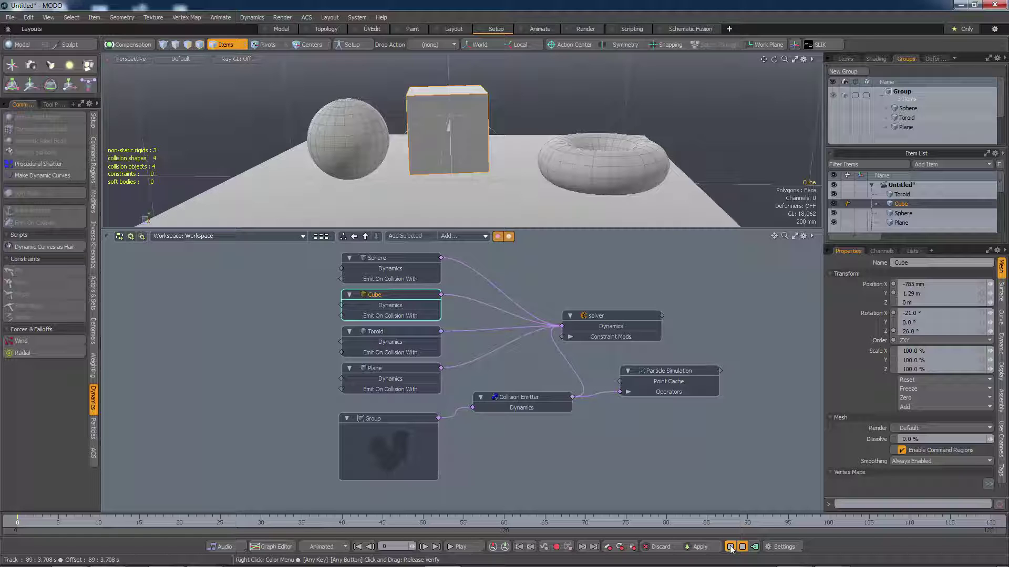
Stop the simulation, disconnect the Group from the Collision Emitter's Dynamics input, and simulate again
click(730, 547)
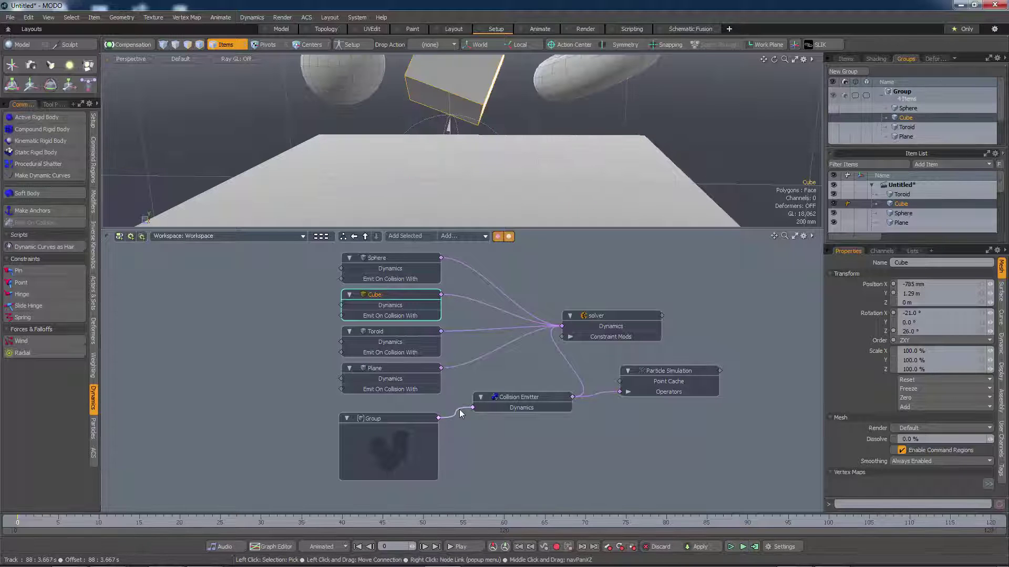
drag(460, 414, 459, 434)
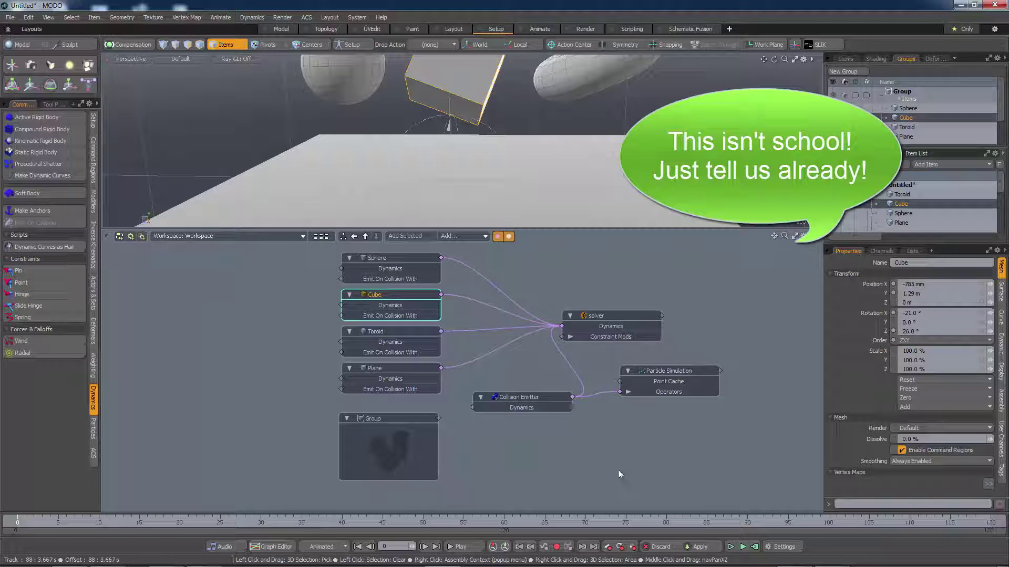
click(730, 547)
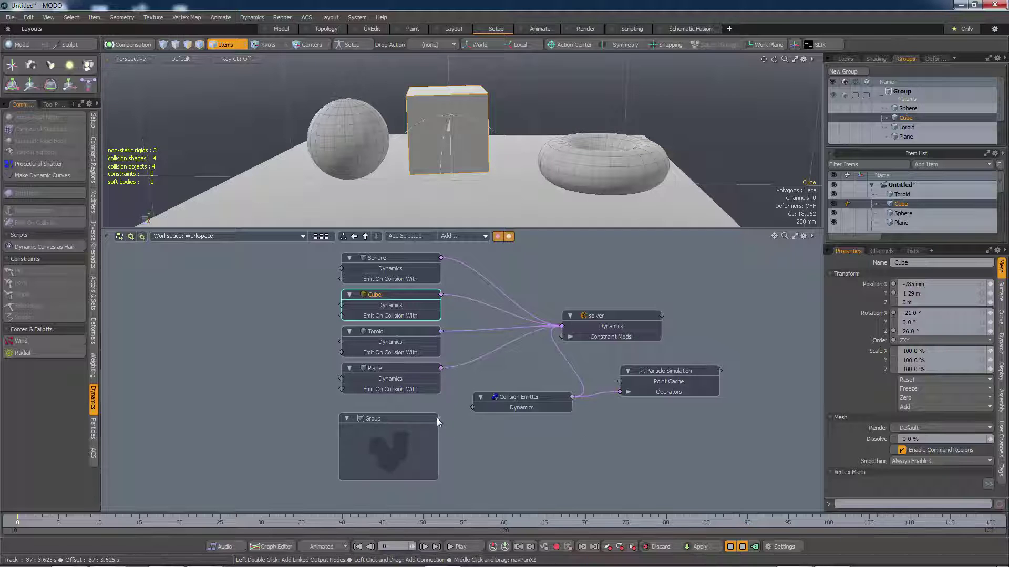
Reconnect the Group output to the Collision Emitter's Dynamics input and enlarge the 3D viewport
drag(438, 418, 472, 407)
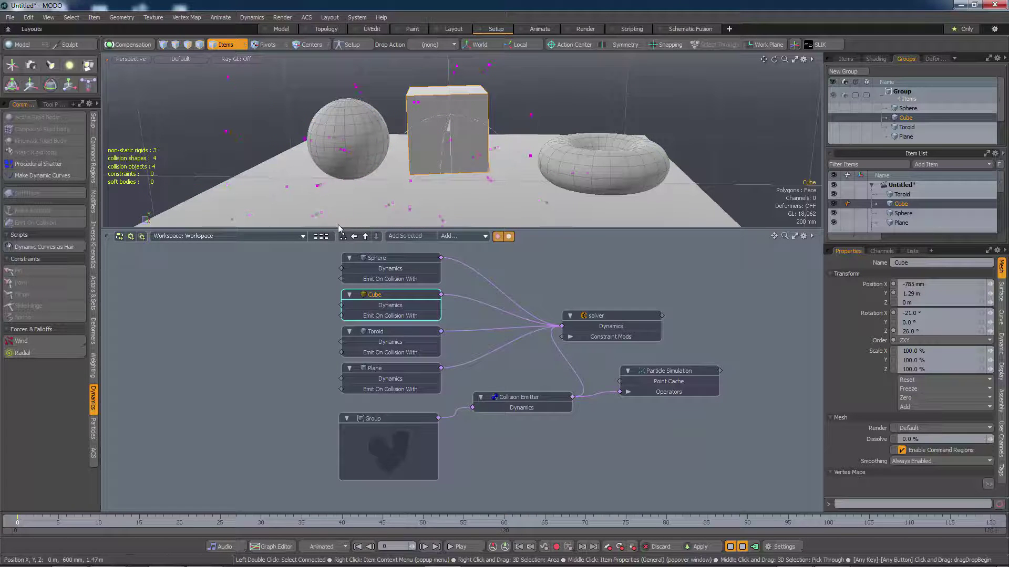
drag(337, 228, 337, 342)
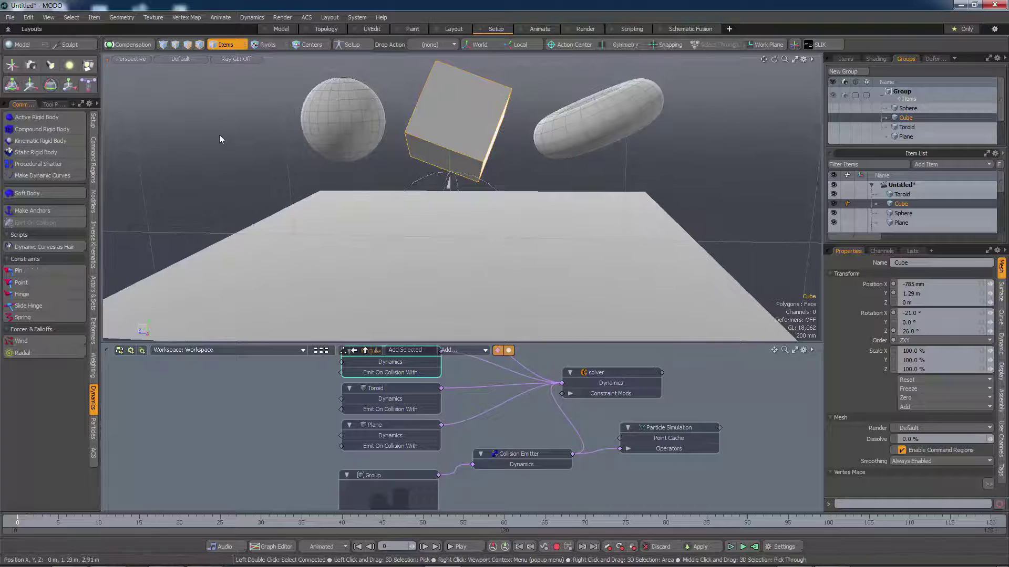
Switch the viewport to Advanced shading, tilt the view down onto the scene, and simulate
click(178, 57)
click(172, 117)
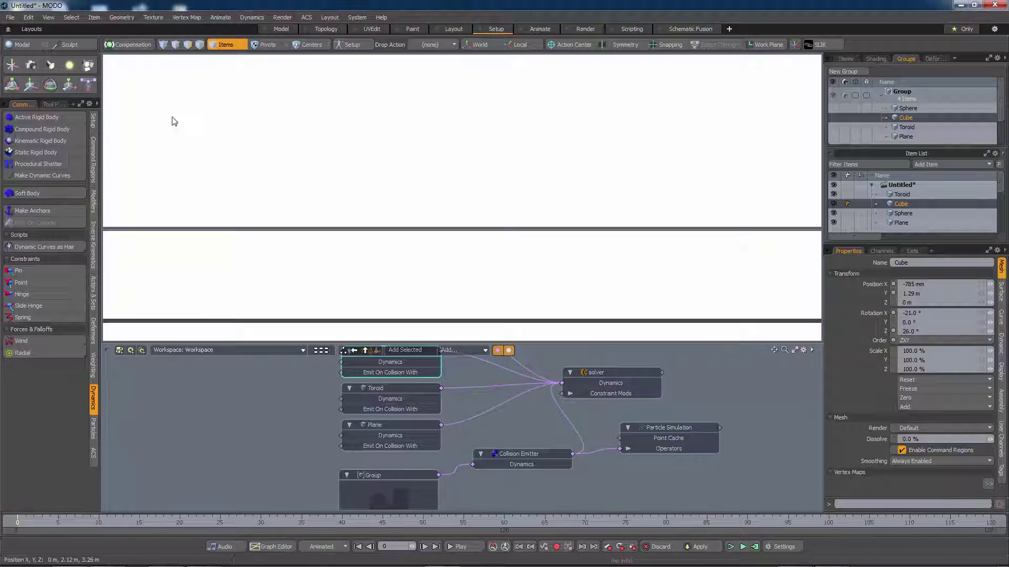
alt+drag(378, 204, 445, 111)
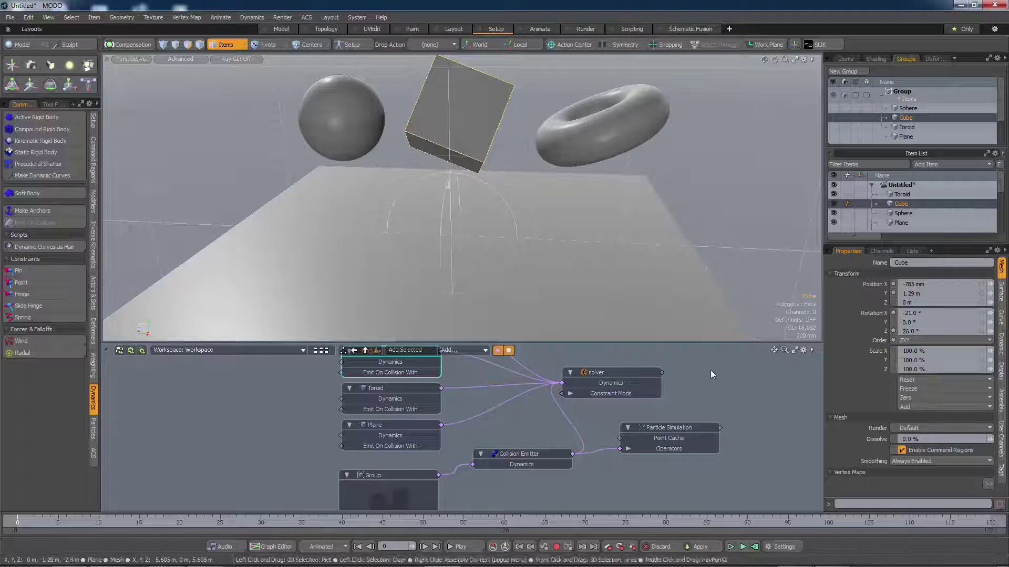
click(731, 547)
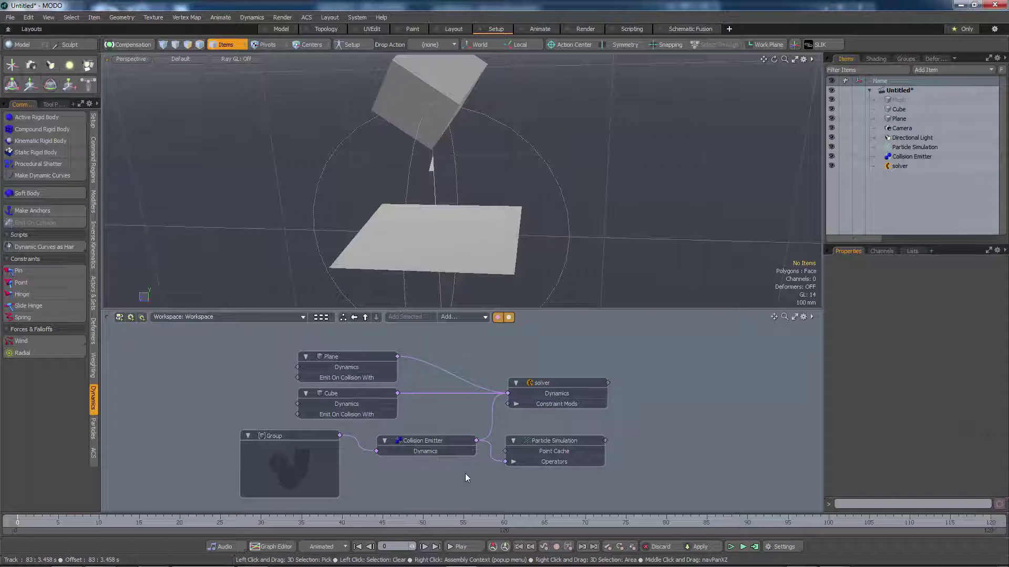
Change the Collision Emitter's Emission Rate from 207.0 to 73.2
click(445, 440)
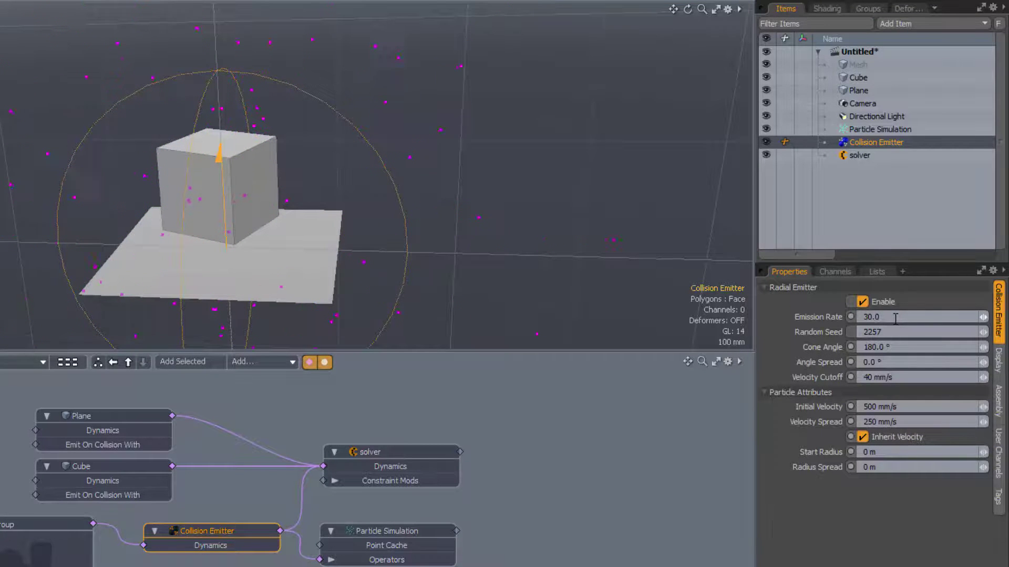
drag(982, 317, 1003, 317)
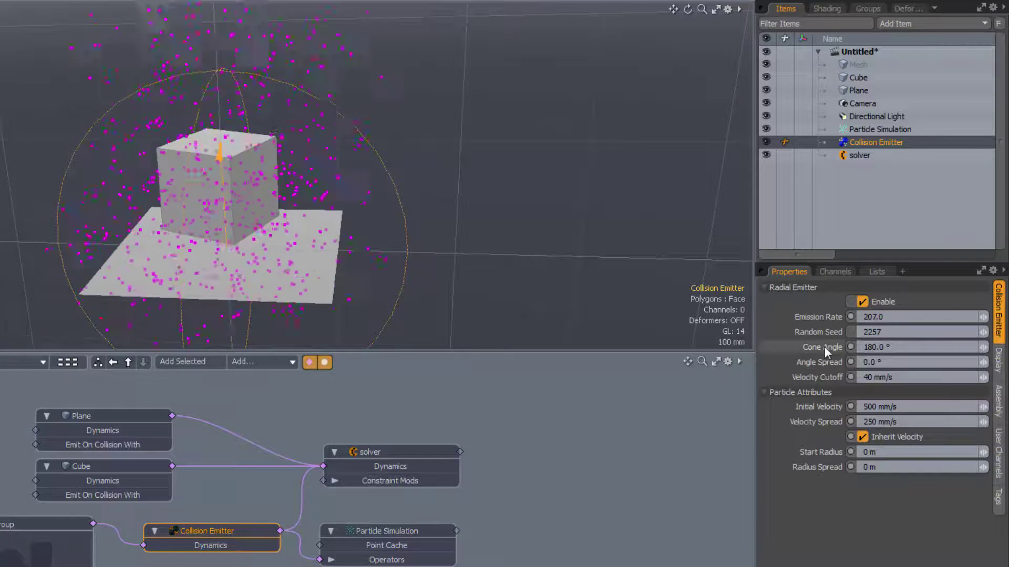
drag(975, 317, 974, 317)
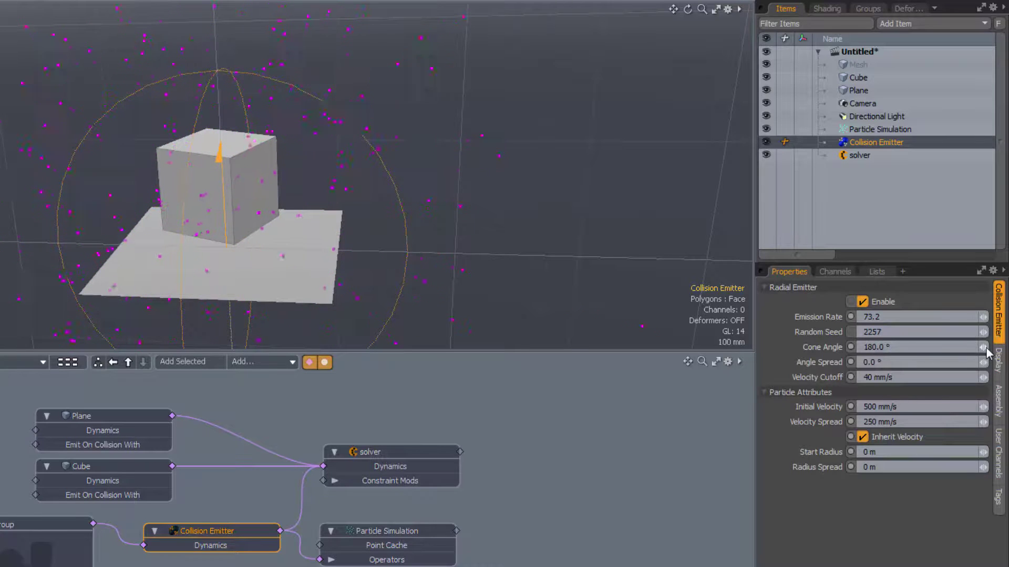
Narrow the emitter's Cone Angle to 3.7° and widen its Angle Spread from 0.0° to 19.4°
drag(983, 347, 950, 347)
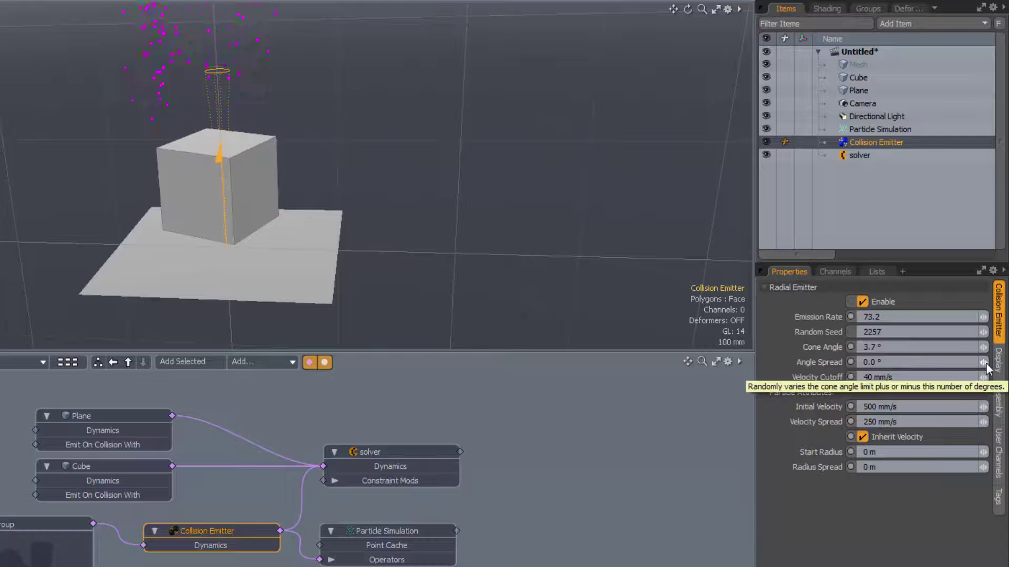
drag(985, 364, 993, 361)
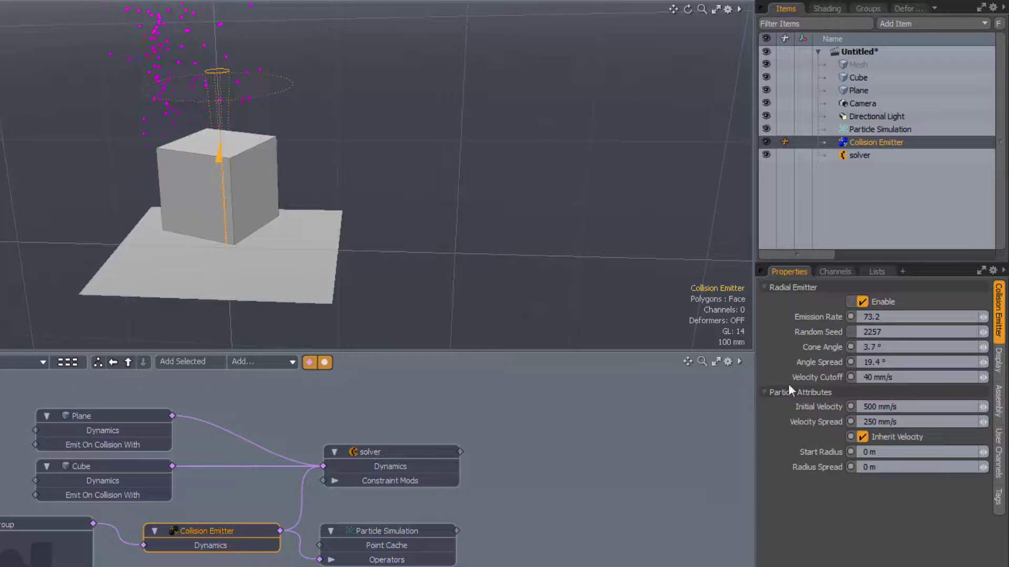
Raise the Collision Emitter's Velocity Cutoff in stages from 121 mm/s up to 1.86 m/s
mouse_move(811, 381)
drag(982, 377, 998, 377)
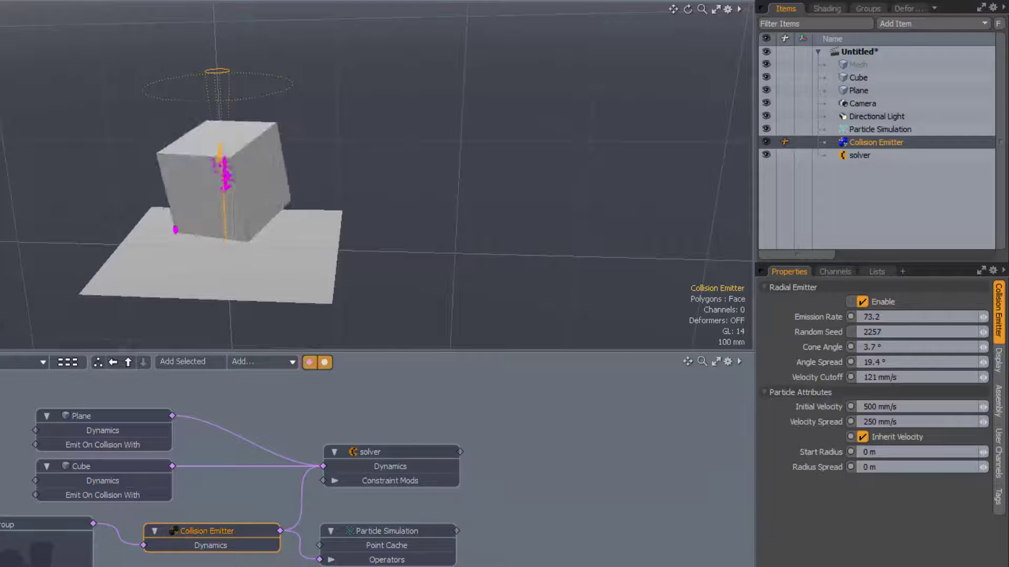
drag(982, 377, 996, 378)
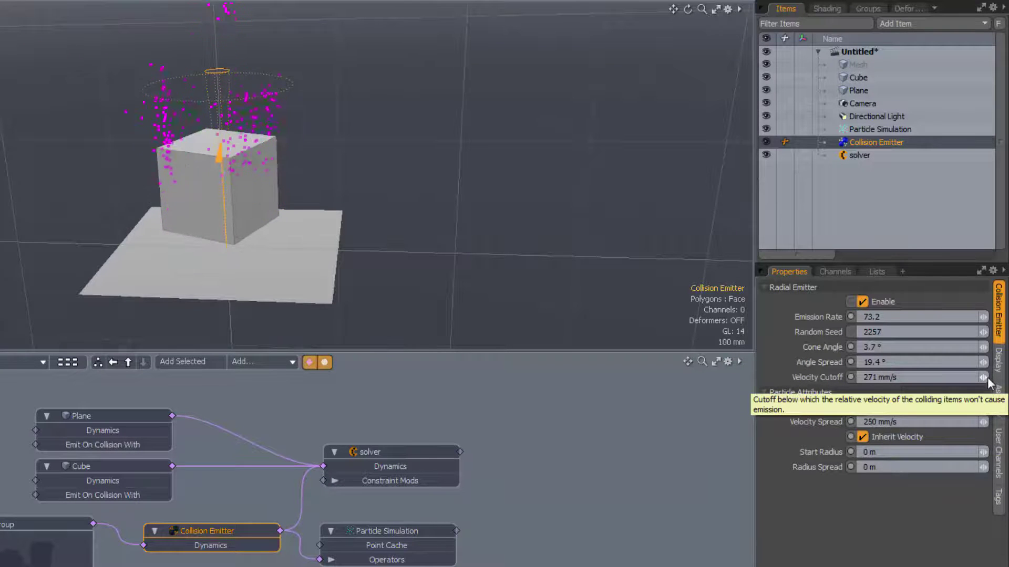
drag(989, 378, 991, 379)
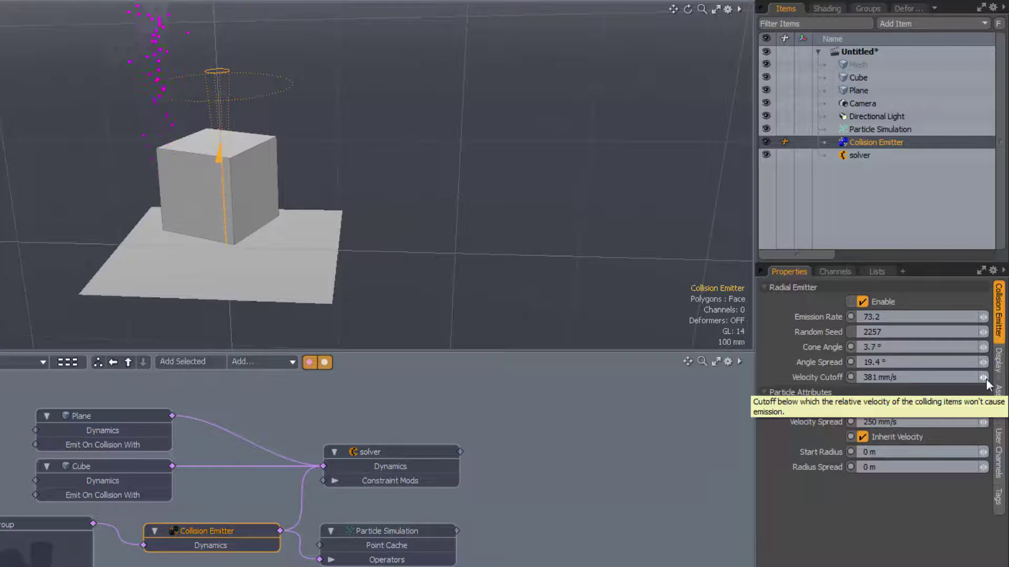
drag(986, 379, 1005, 379)
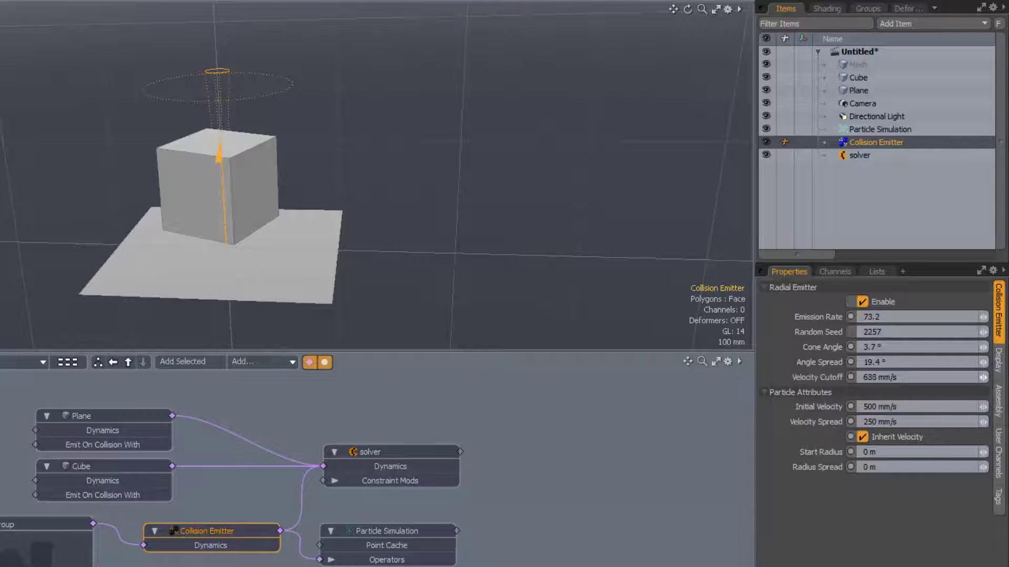
drag(1006, 379, 1008, 380)
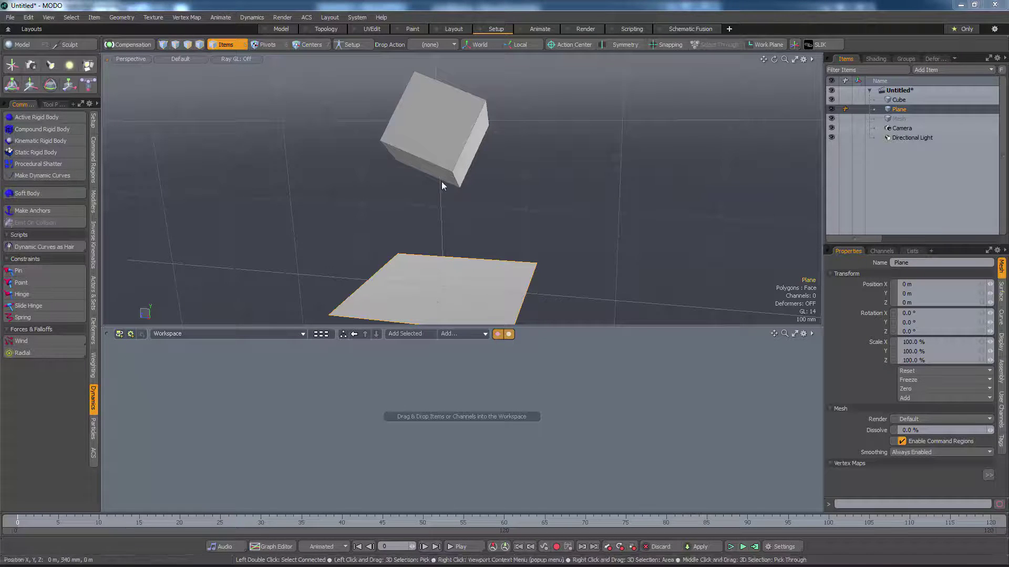
Select the tilted cube and apply Procedural Shatter from the Dynamics tab, creating a solver
click(439, 155)
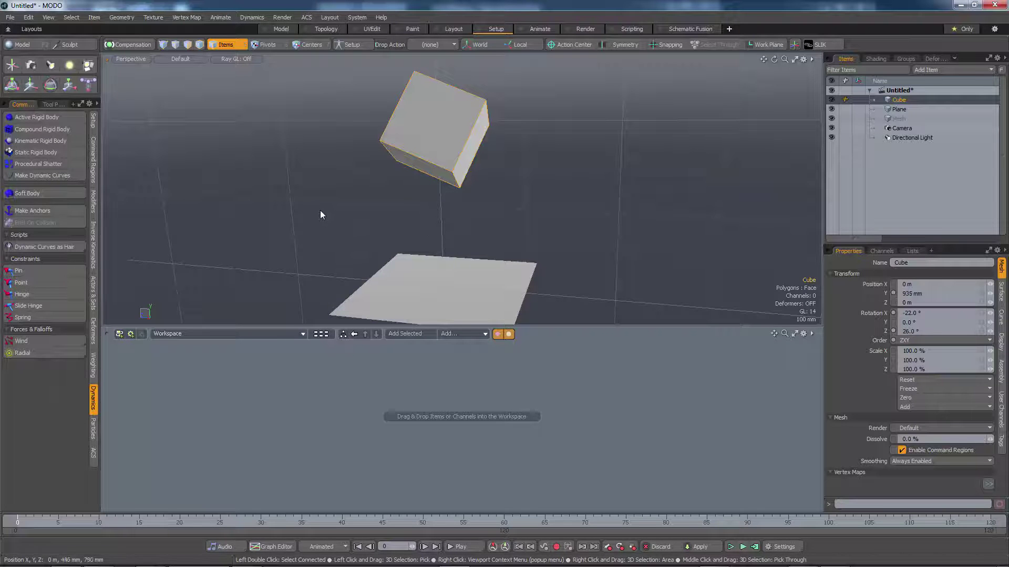
click(51, 166)
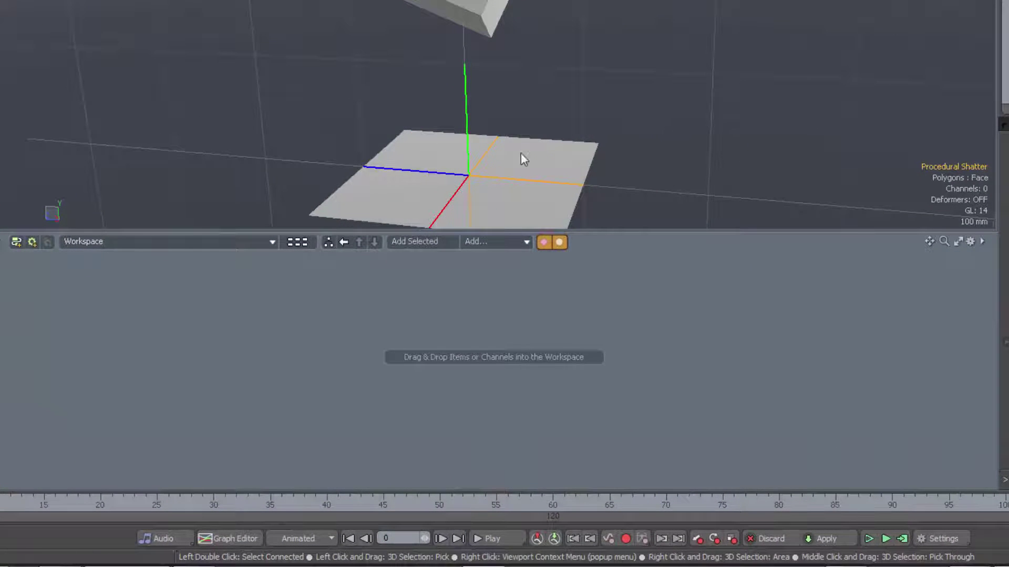
Add the Procedural Shatter node to the schematic, then bring in its linked solver and Cube nodes
click(424, 242)
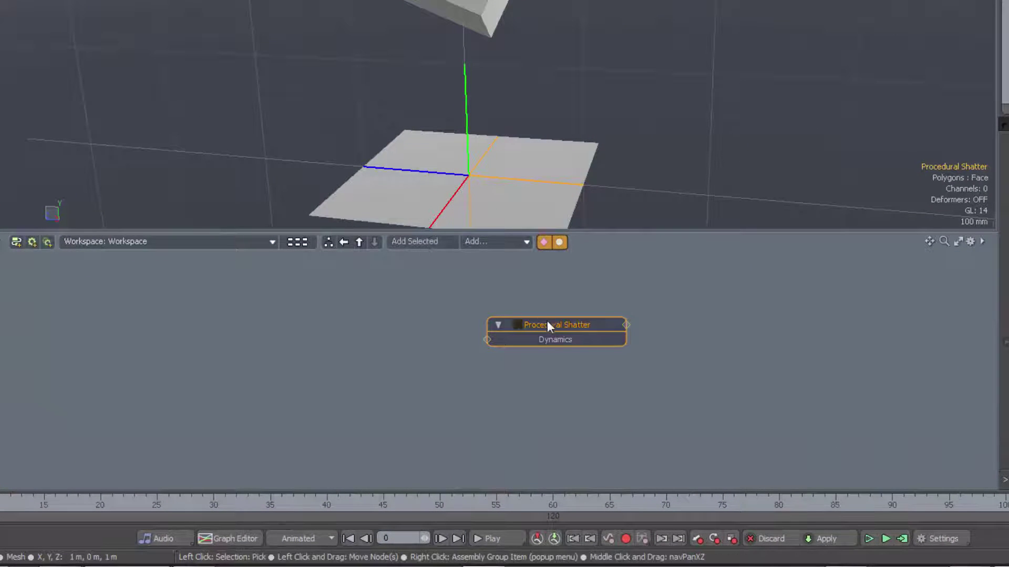
drag(547, 322, 455, 341)
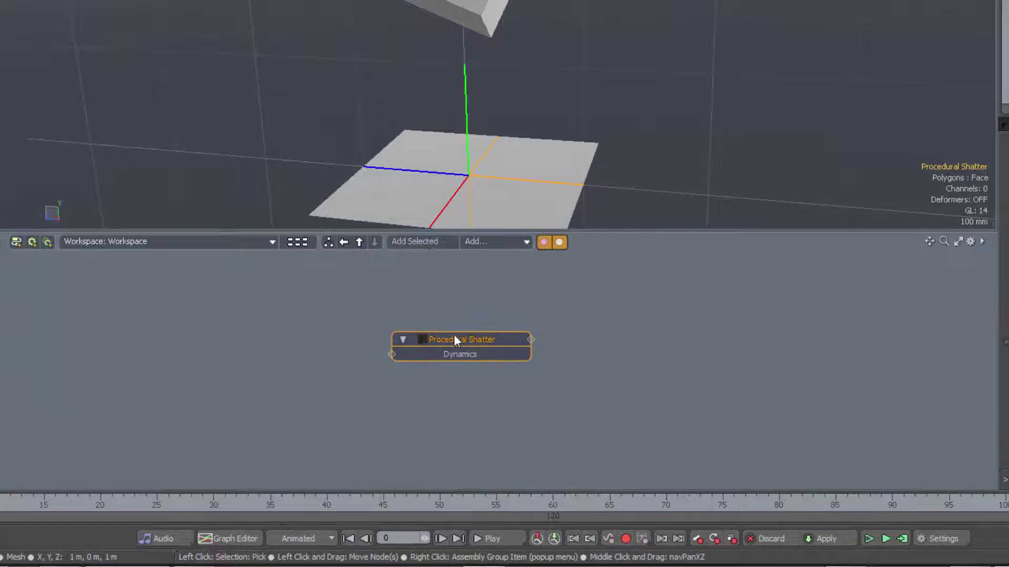
double_click(532, 341)
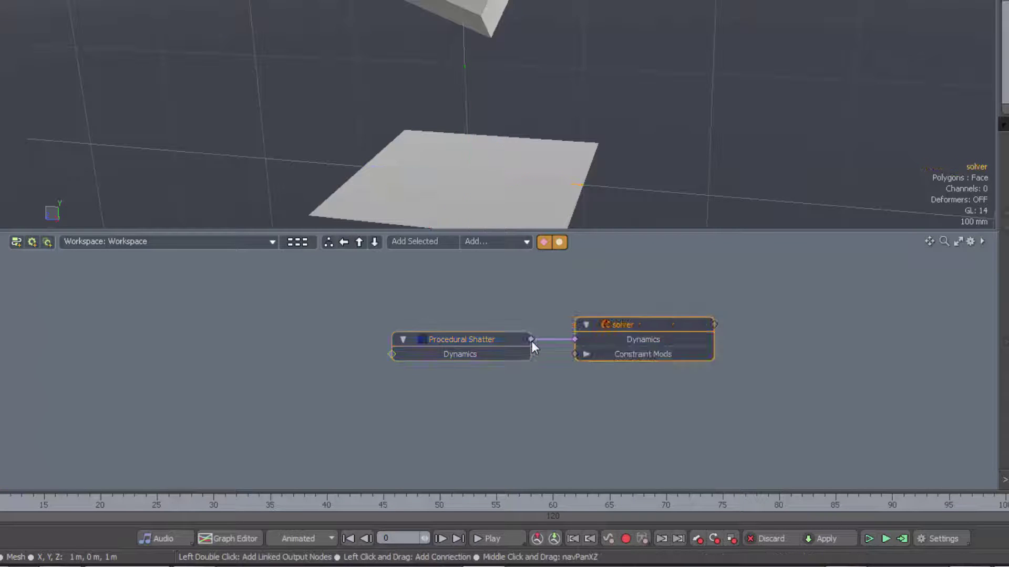
double_click(389, 355)
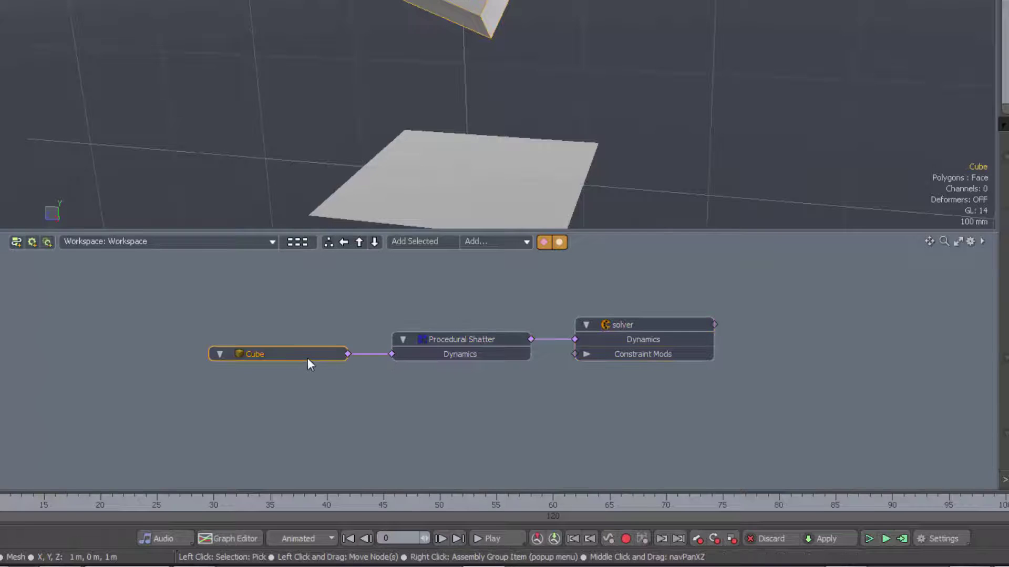
Arrange the Cube and Procedural Shatter nodes into a tidy row feeding the solver
drag(307, 358, 301, 376)
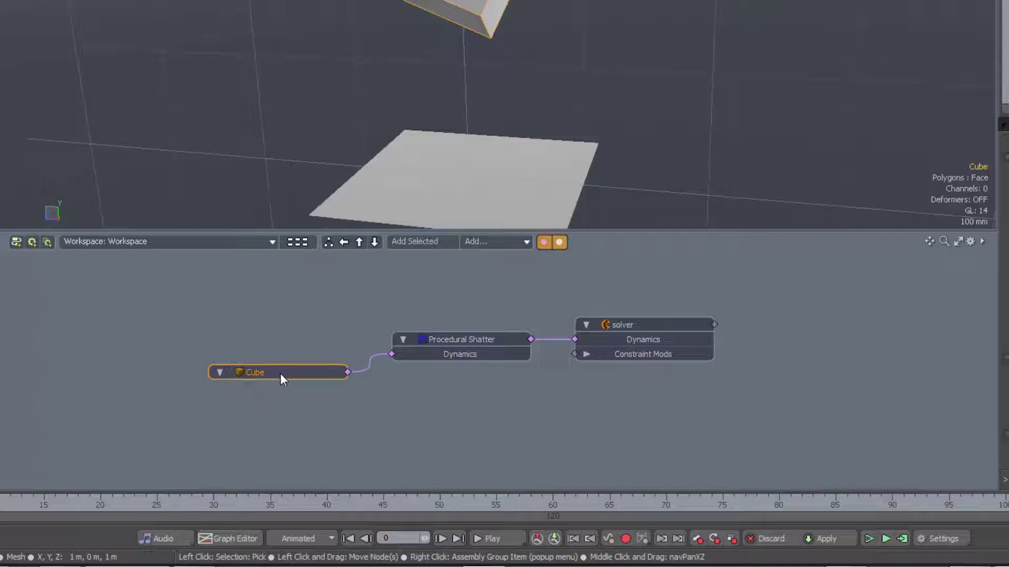
drag(285, 374, 284, 381)
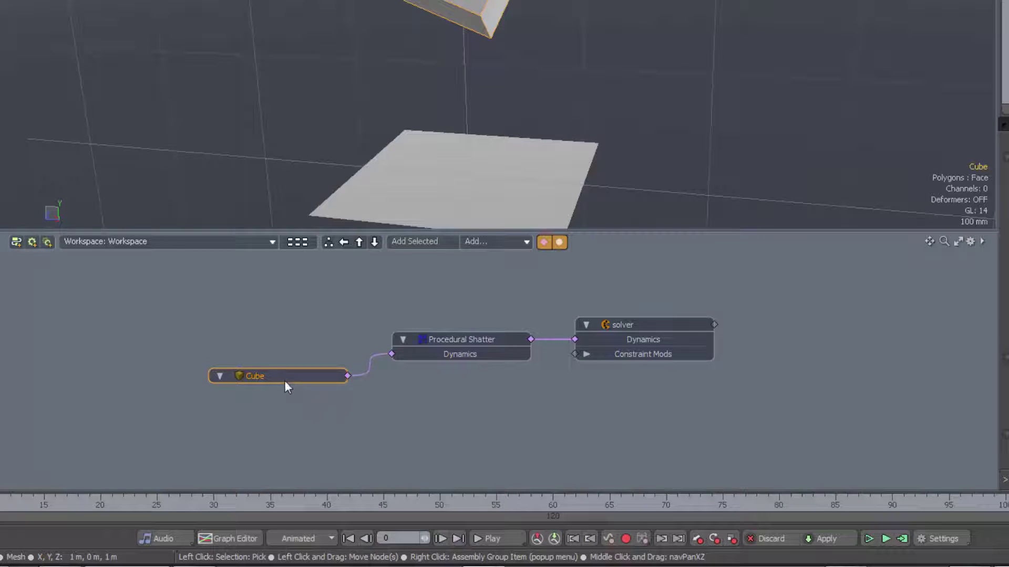
drag(456, 339, 458, 346)
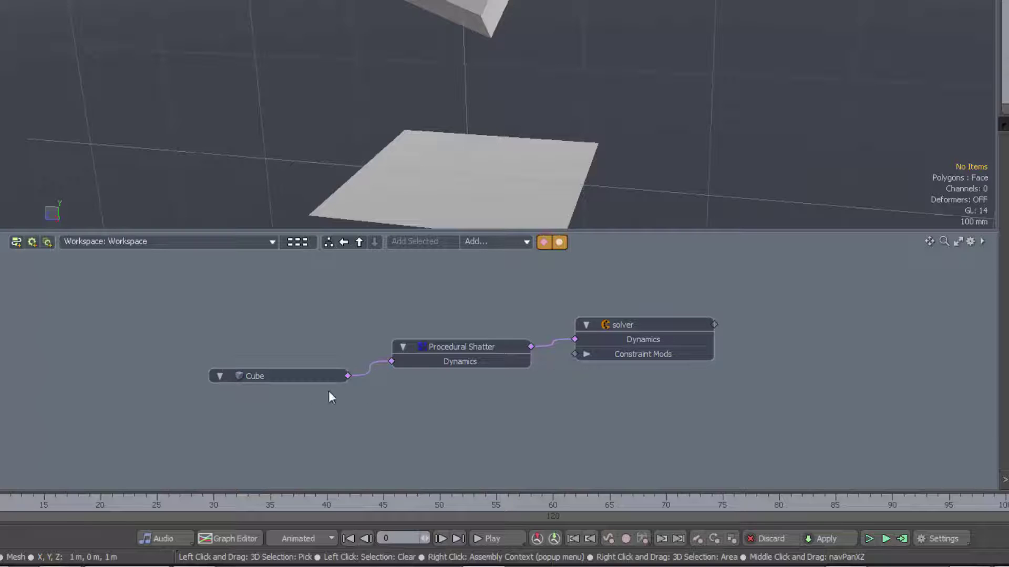
click(283, 377)
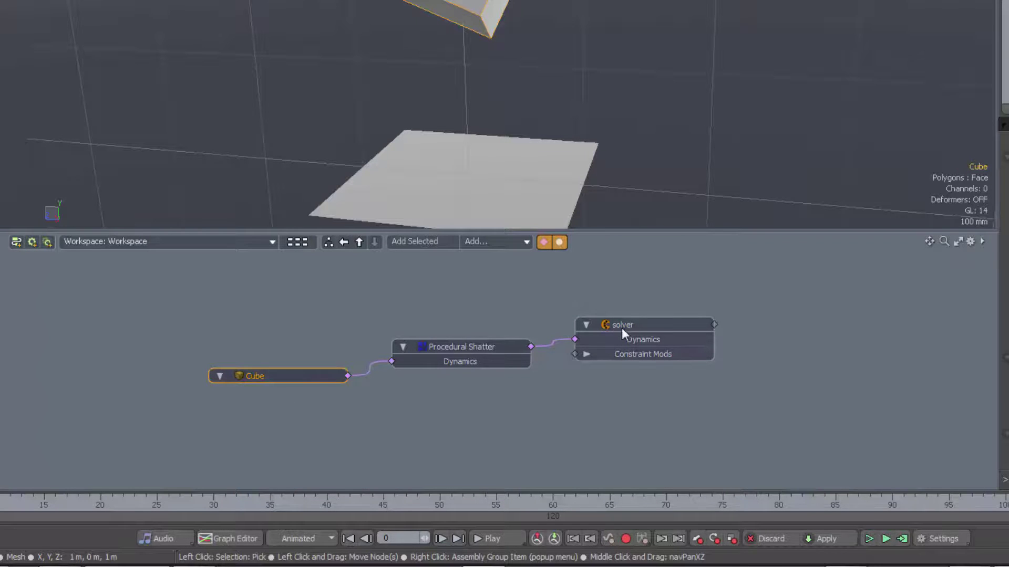
click(463, 344)
Add the Plane node linked into the solver's Dynamics input and position it beside the Cube node
click(307, 377)
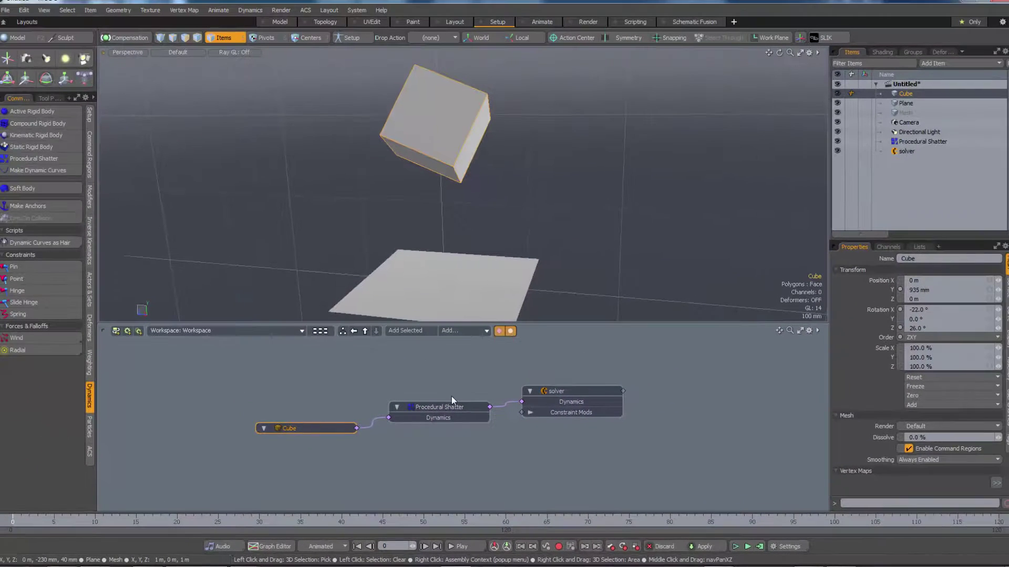
click(471, 297)
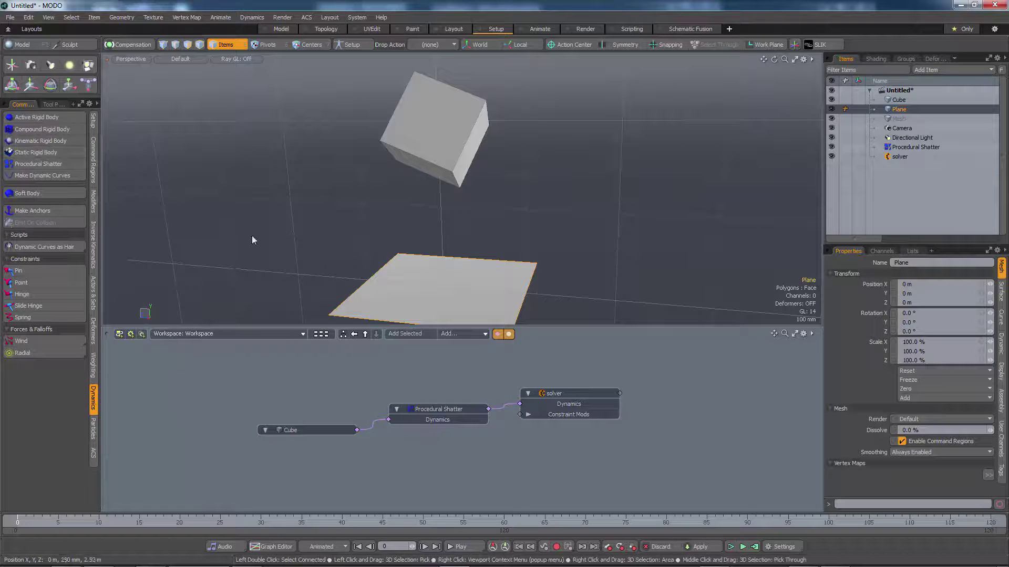
double_click(520, 404)
drag(467, 375, 429, 359)
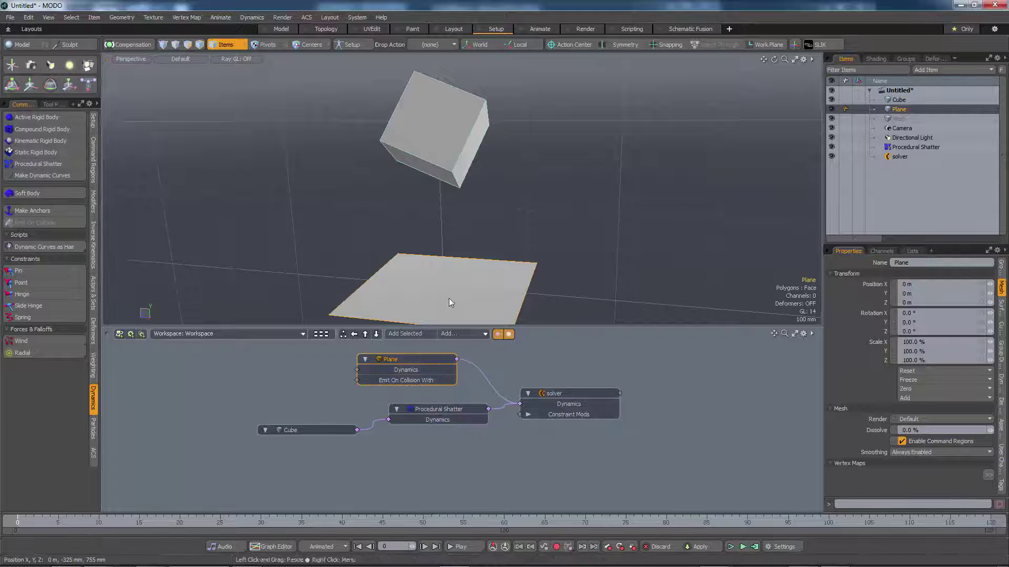
click(321, 430)
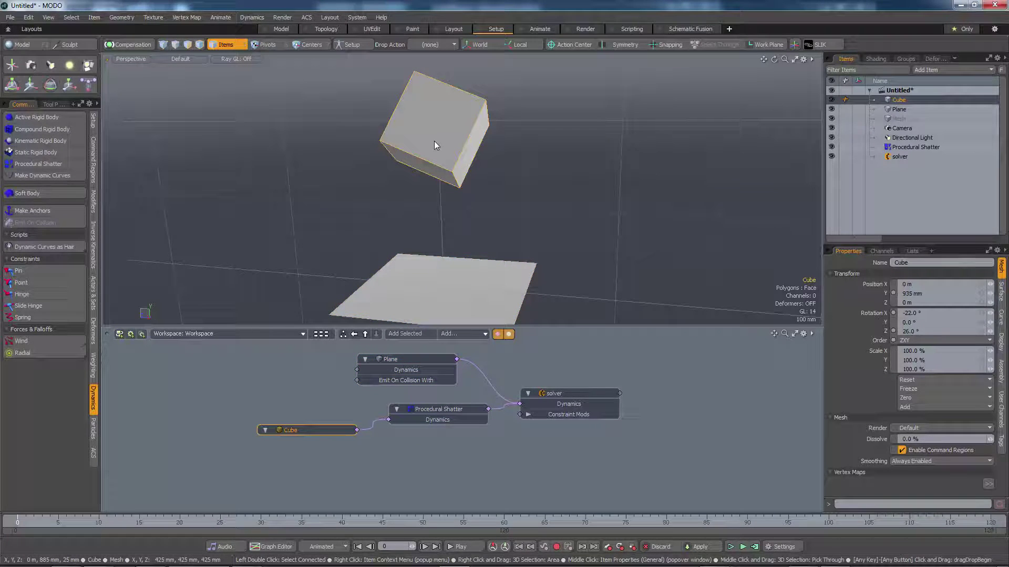
Lift the cube to Y 1.4 m and set Procedural Shatter's Pieces Per M^3 to 215
key(w)
drag(439, 108, 441, 30)
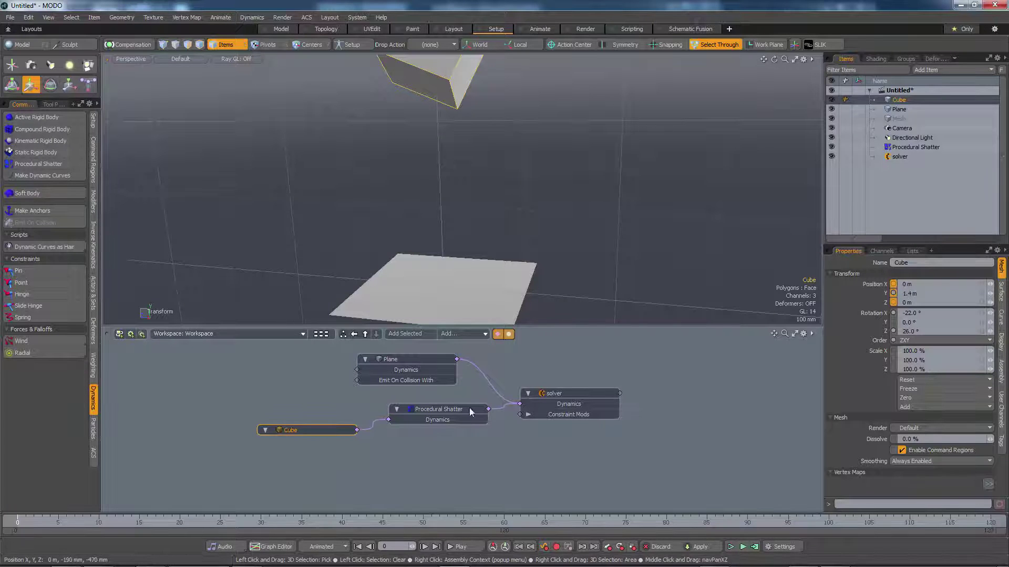
key(q)
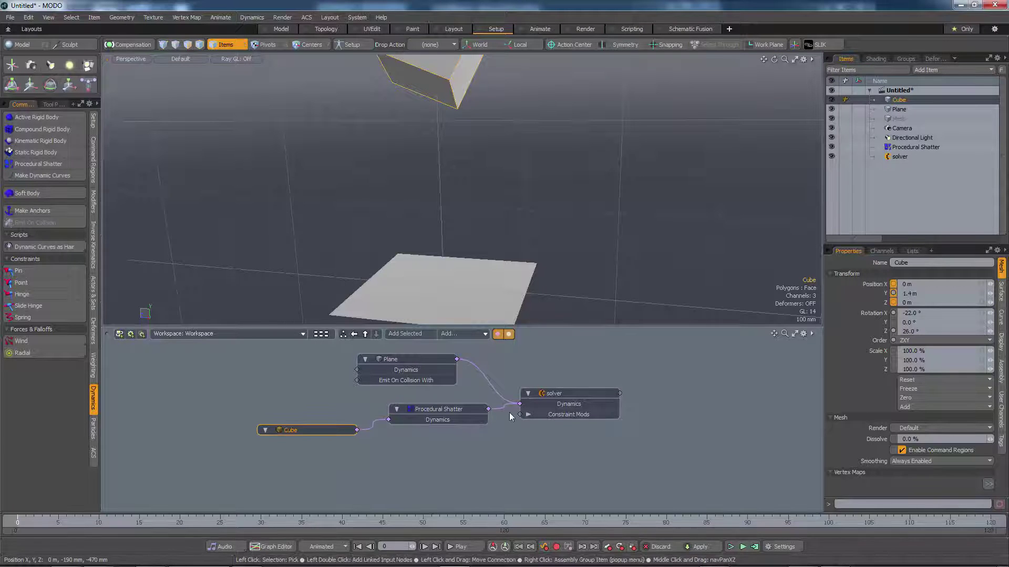
click(470, 413)
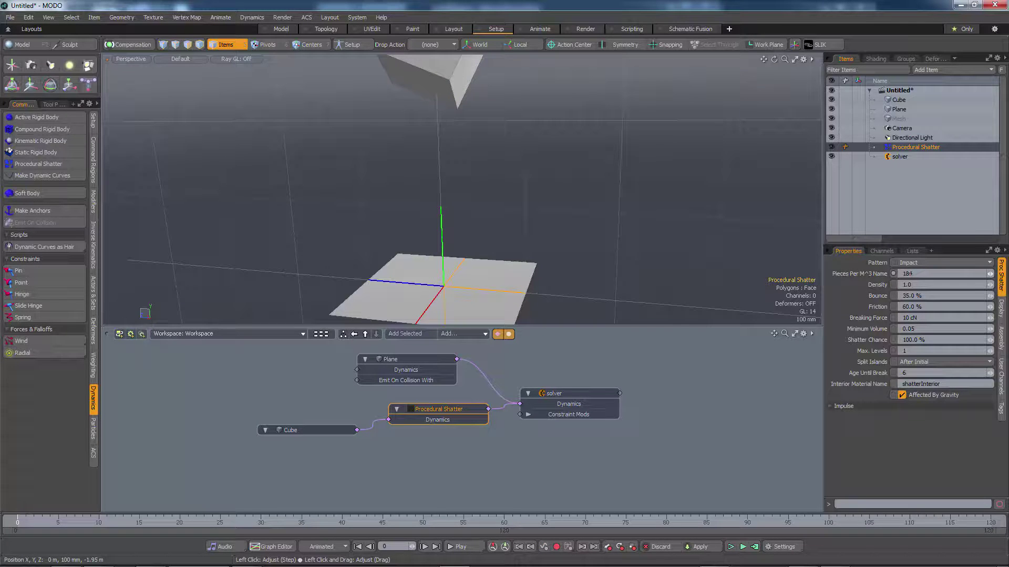
drag(990, 274, 983, 285)
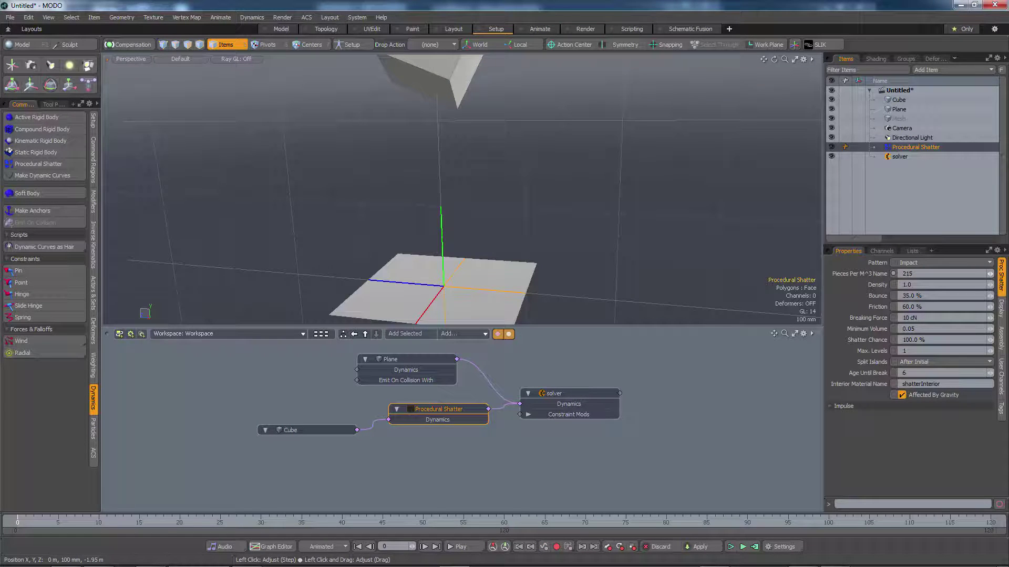
Test and reset the shatter simulation, then hide the source cube and simulate again
click(730, 547)
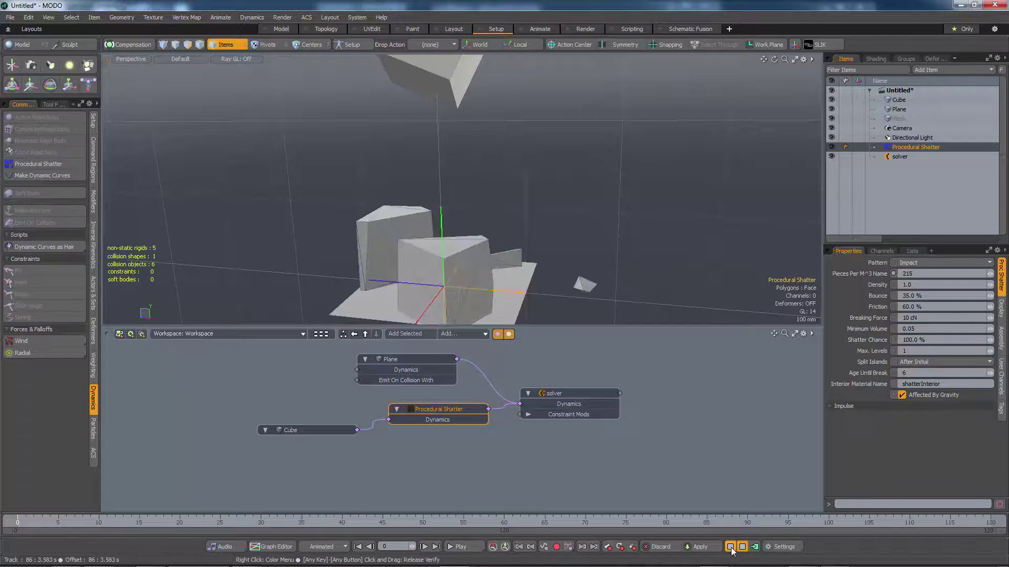
click(731, 547)
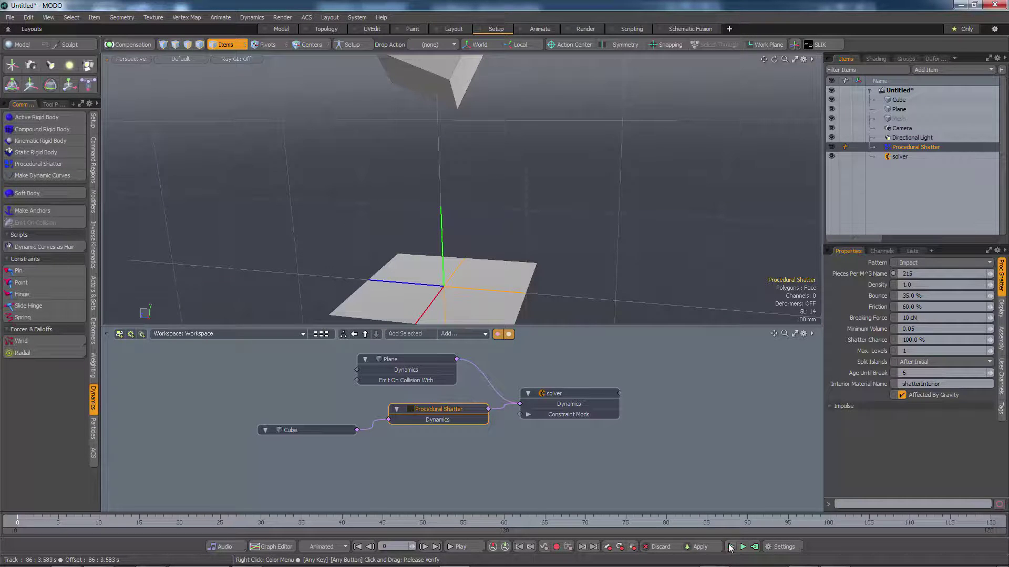
click(730, 548)
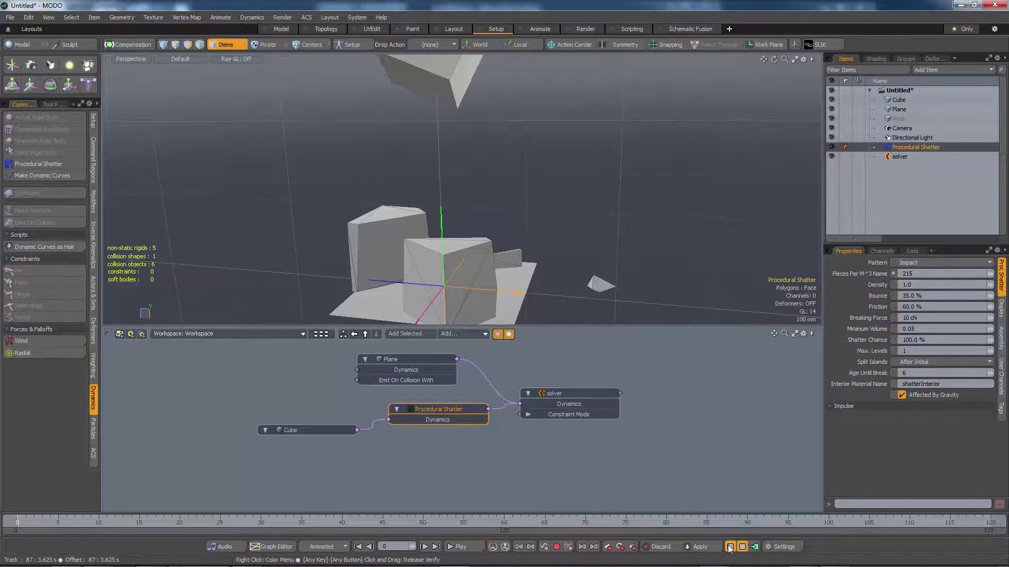
click(730, 548)
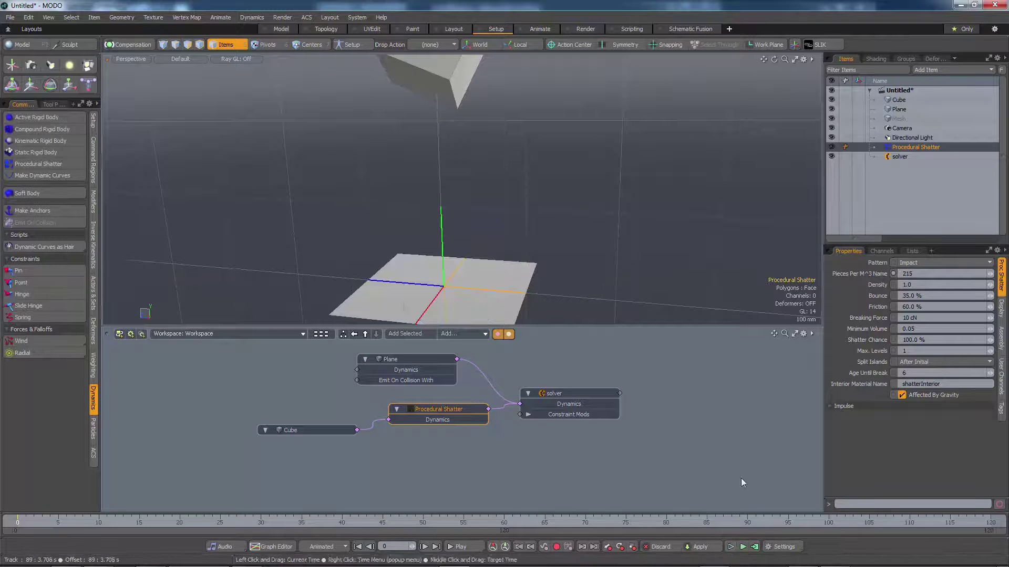
click(831, 99)
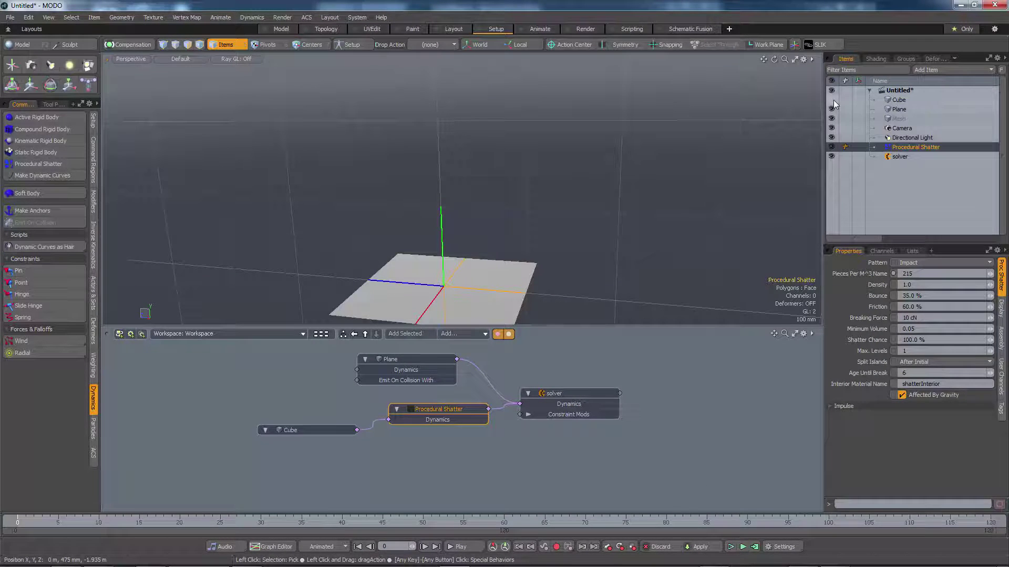
click(730, 547)
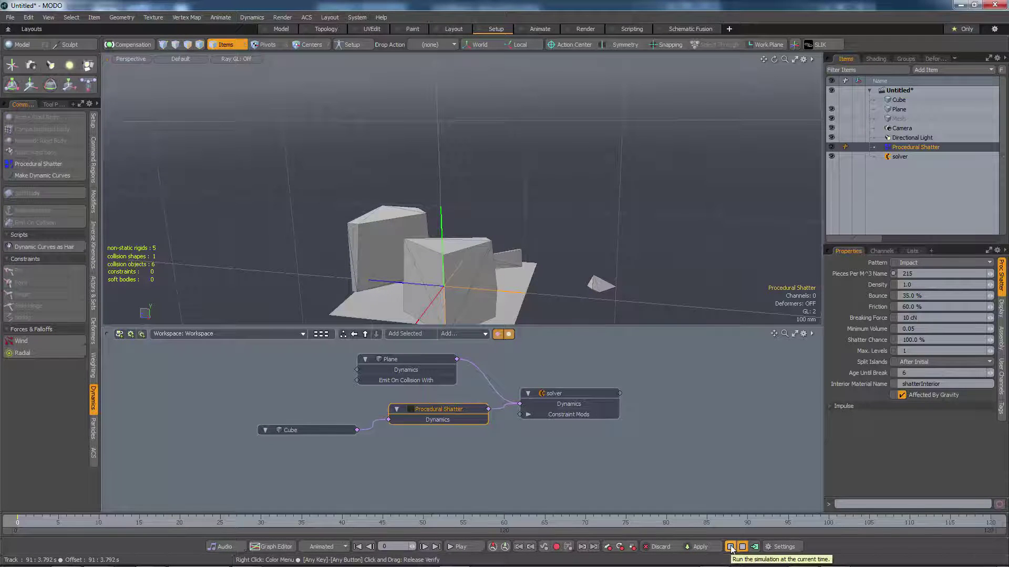
Reset the simulation, then move the Plane and Procedural Shatter nodes slightly lower and deselect
click(731, 547)
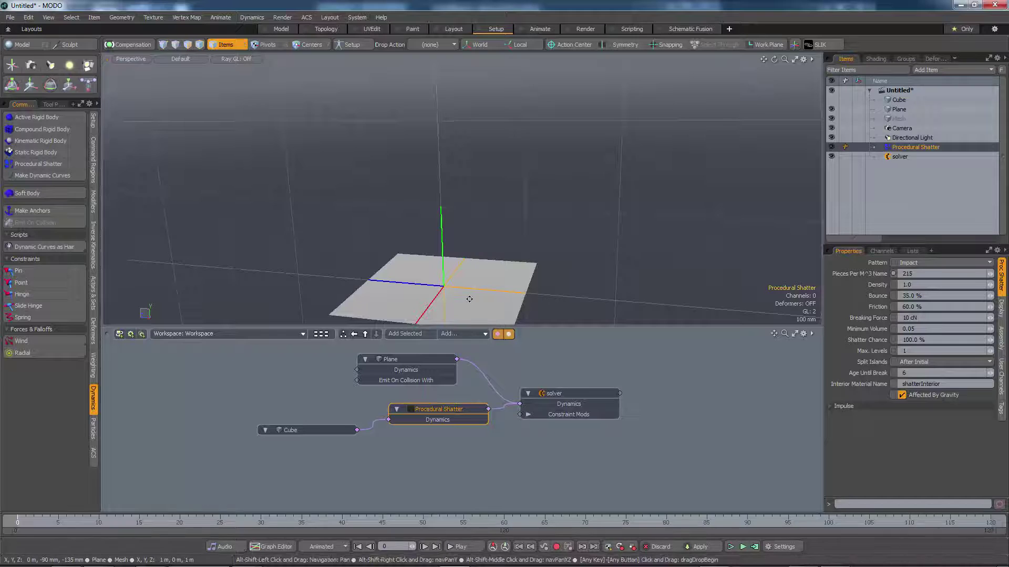
alt+shift+drag(469, 299, 506, 267)
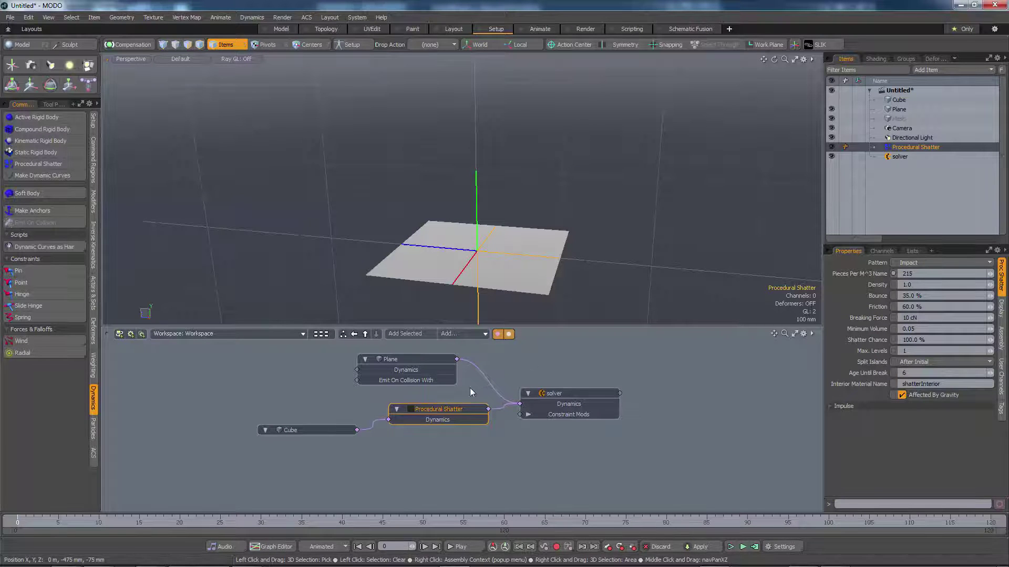
click(408, 360)
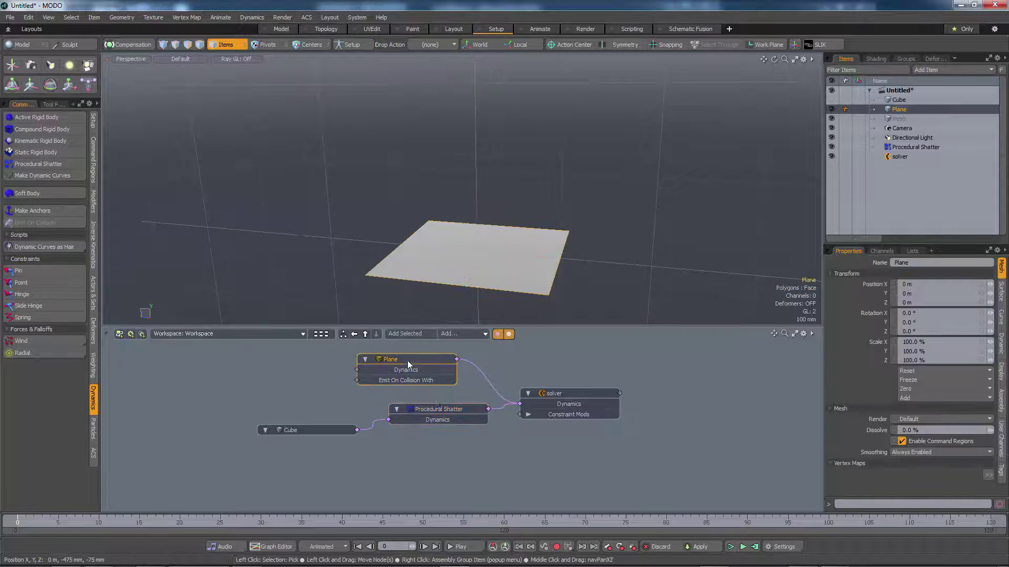
shift+click(437, 408)
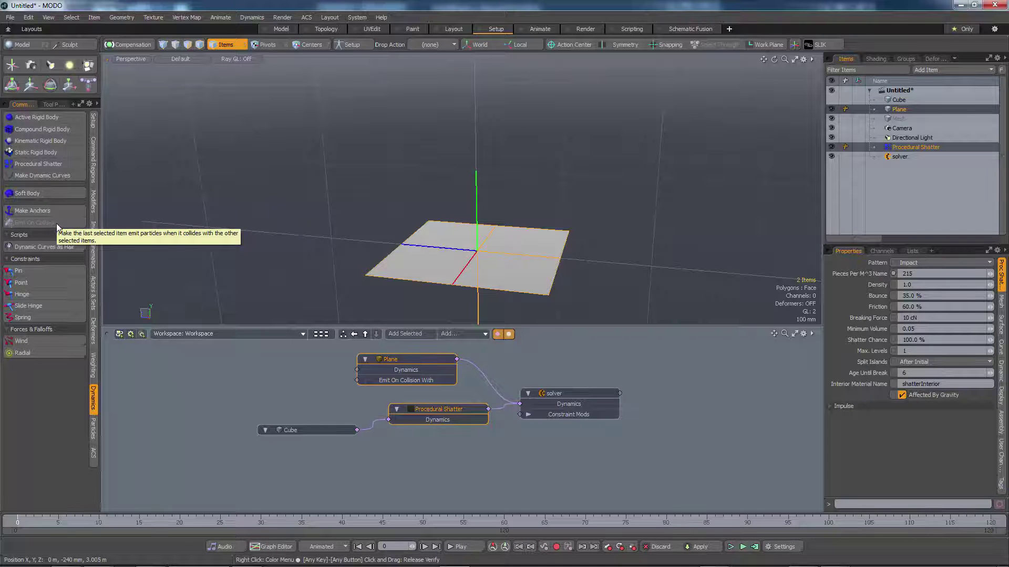
drag(431, 410, 429, 418)
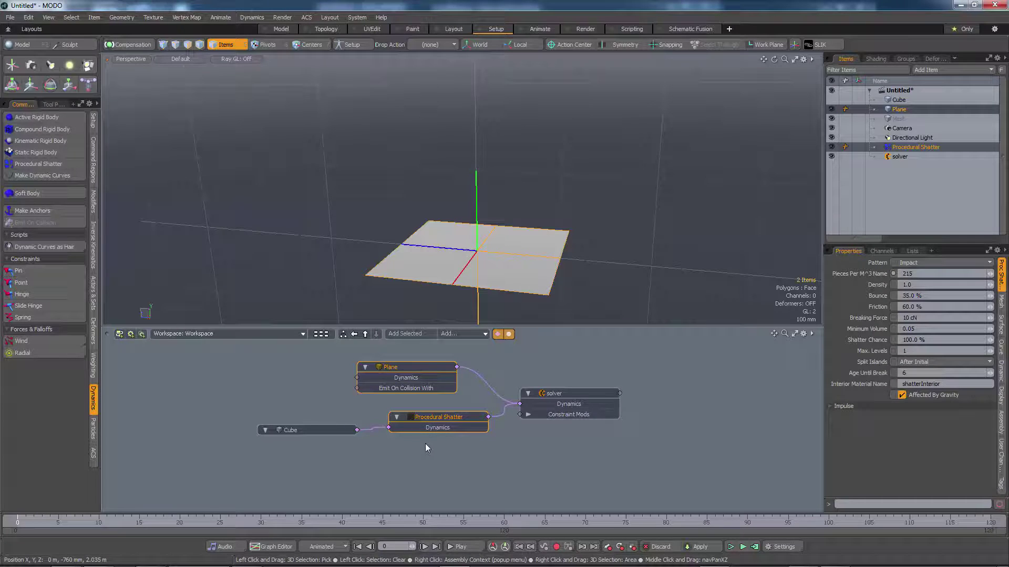
click(416, 469)
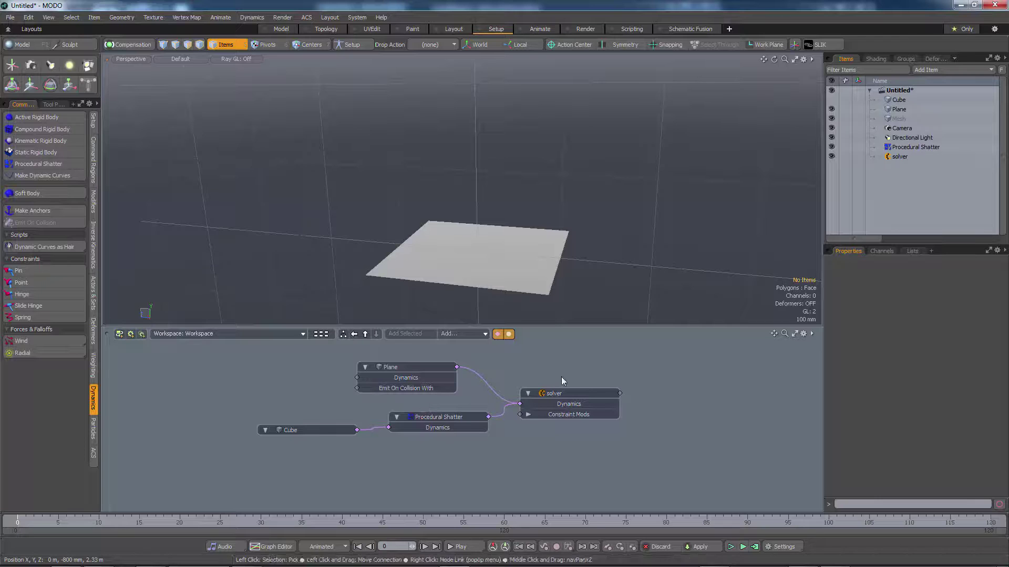
Add a Collision Emitter, link it to the solver, and place its node below Procedural Shatter
click(940, 70)
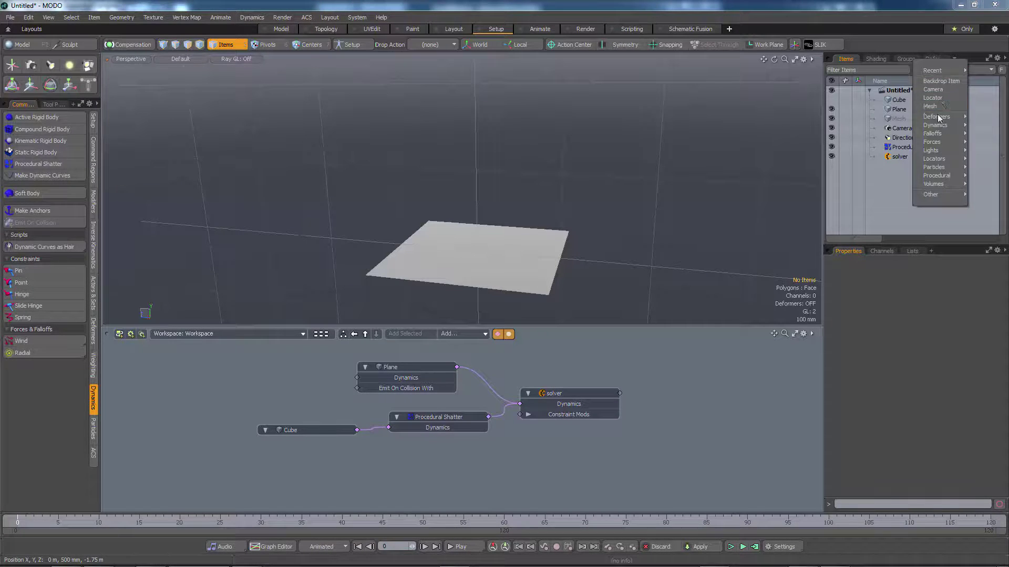
mouse_move(940, 125)
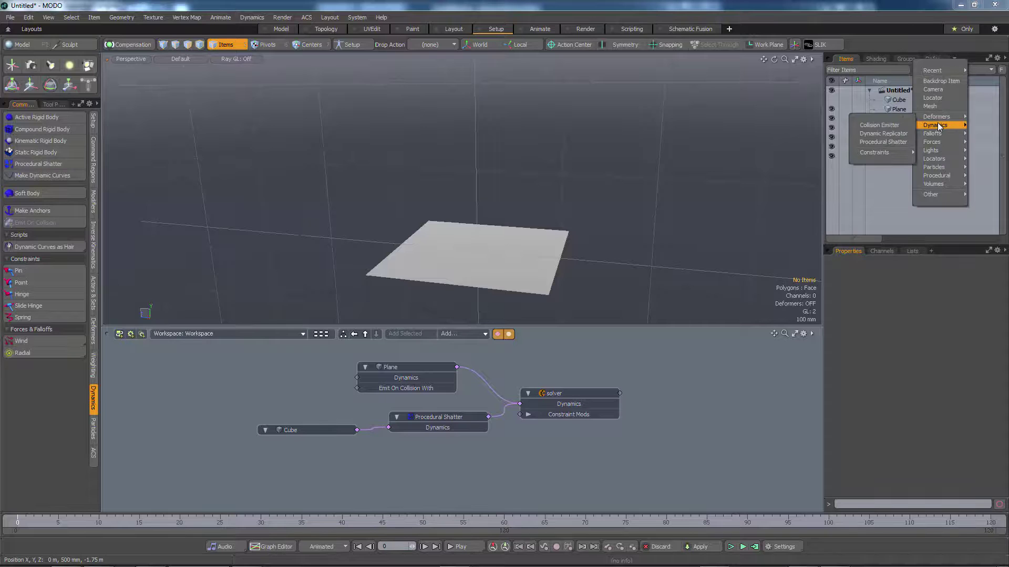
click(896, 125)
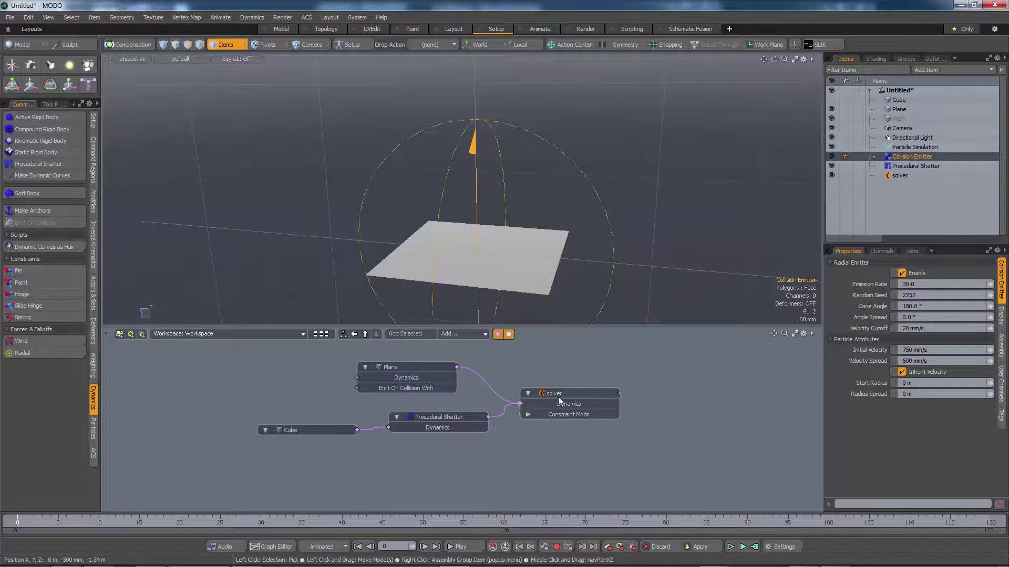
double_click(520, 407)
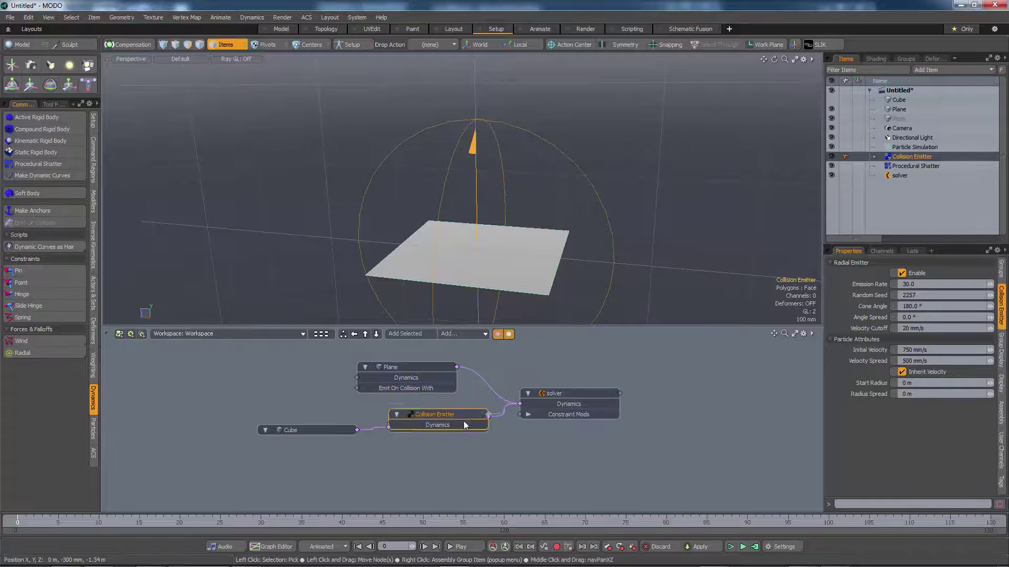
drag(463, 421, 466, 452)
Attach a Particle Simulation to the emitter with magenta particles (GL Color green 0.19) at size 4.54
drag(914, 147, 564, 452)
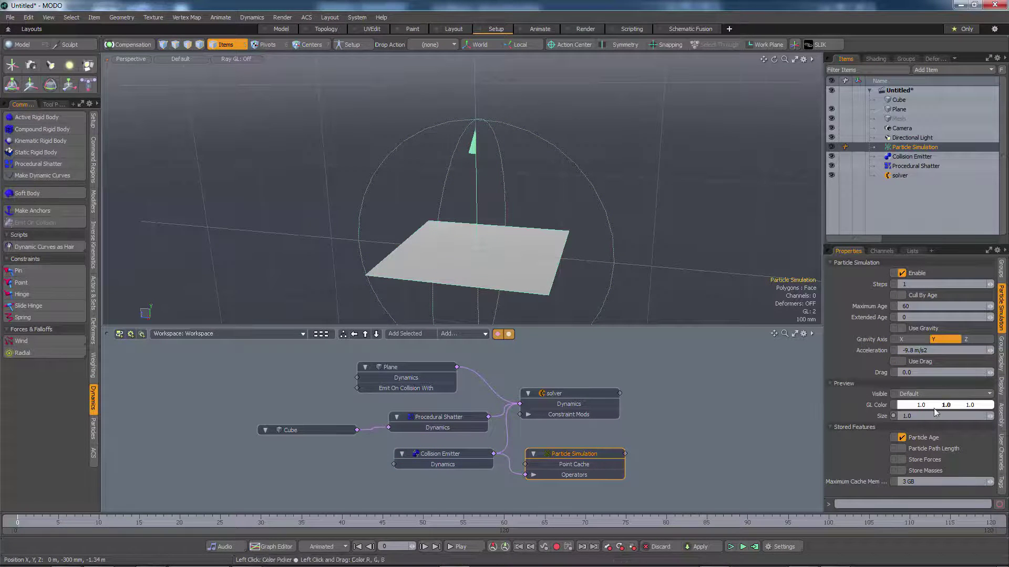
drag(945, 406, 924, 405)
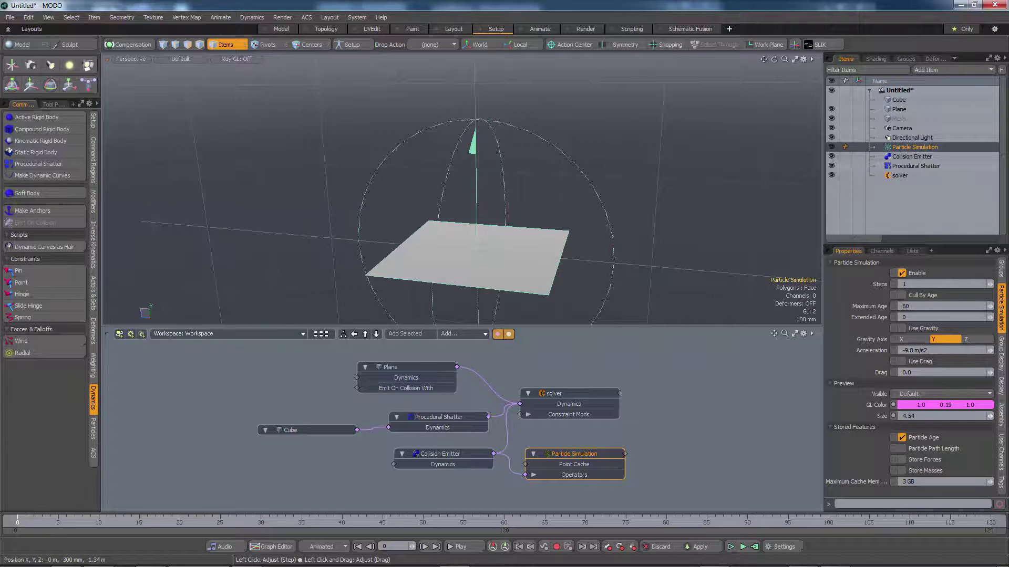
click(666, 420)
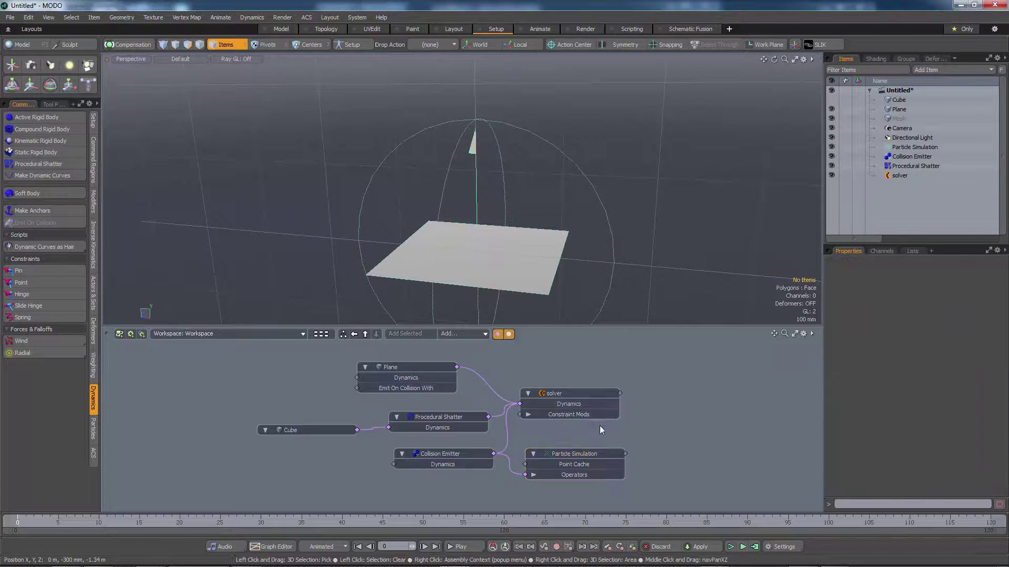
drag(450, 453, 443, 460)
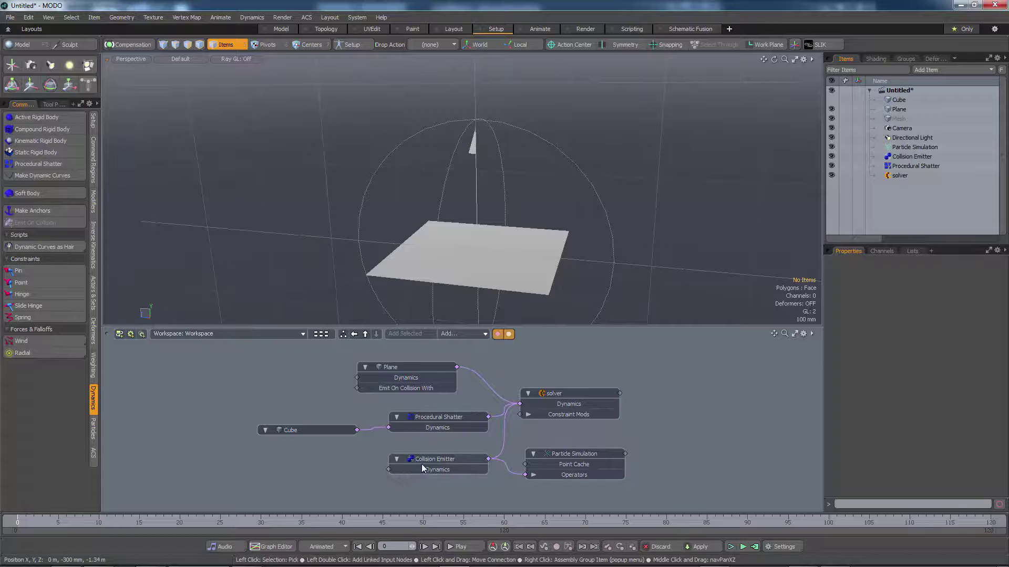
drag(424, 463, 423, 464)
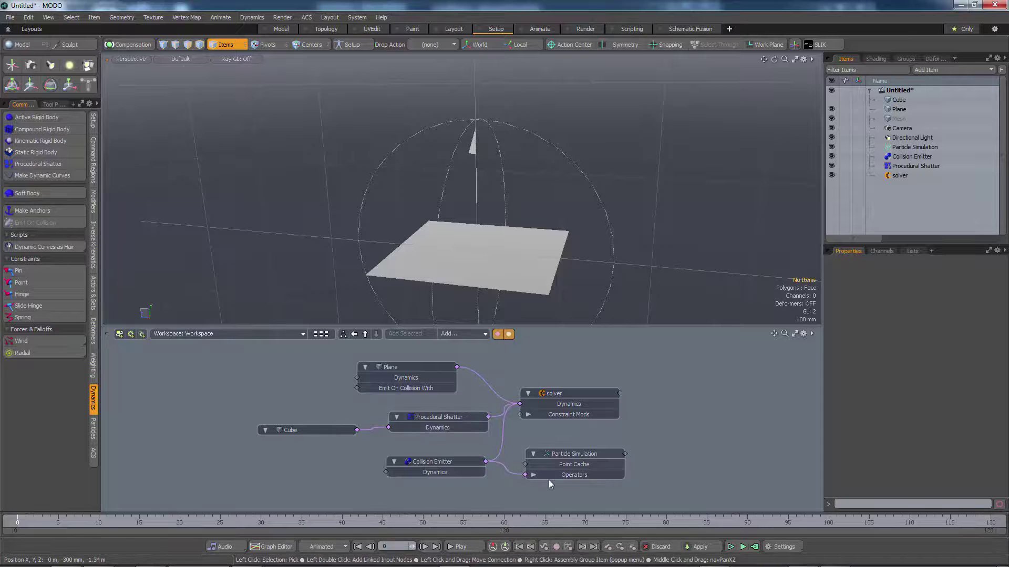
click(730, 547)
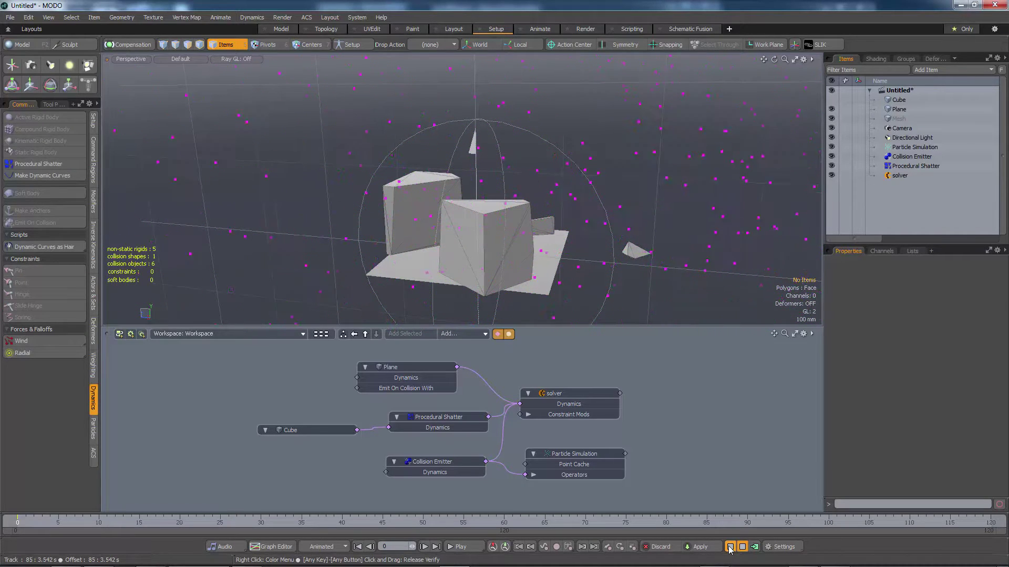
click(729, 547)
click(730, 547)
click(730, 547)
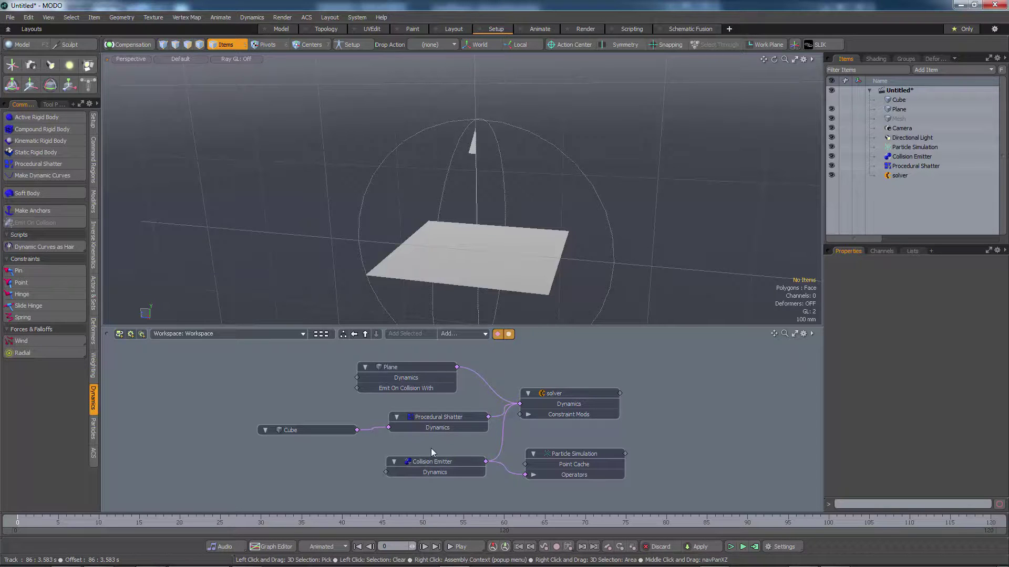
Group Procedural Shatter and Plane into a new Group, add its node to the schematic, and run the simulation
click(437, 421)
shift+click(419, 375)
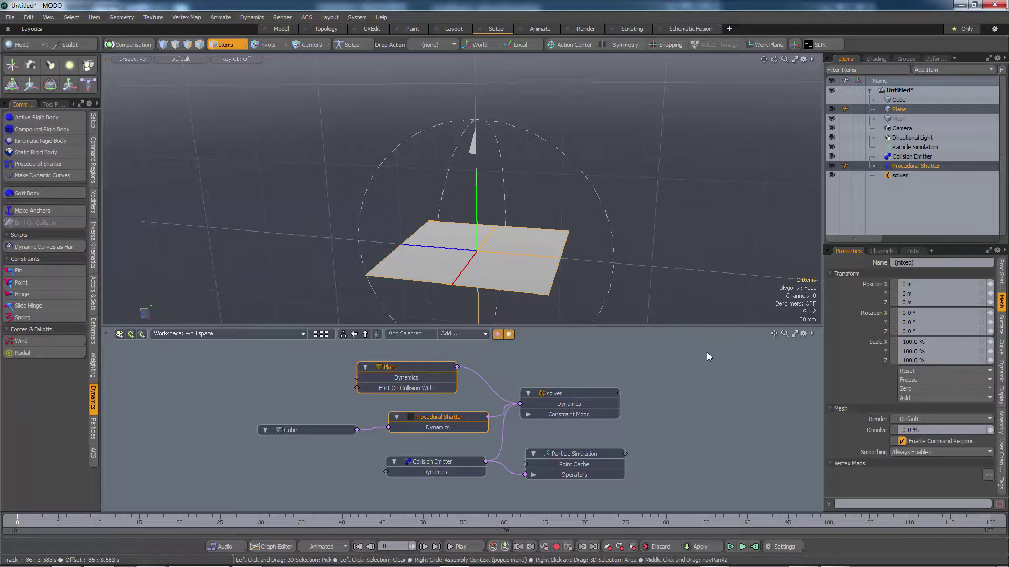
click(904, 58)
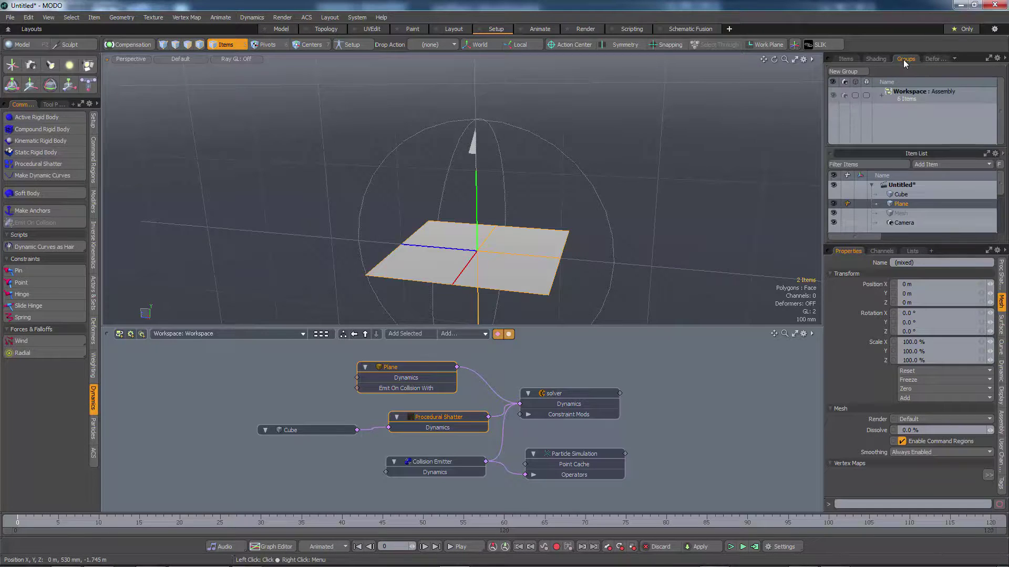
click(847, 73)
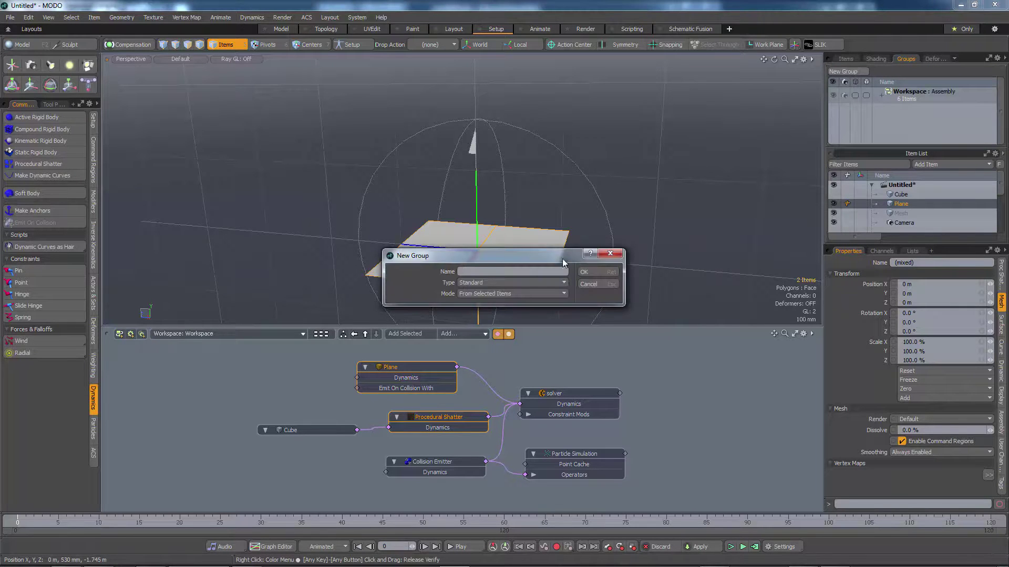
click(586, 272)
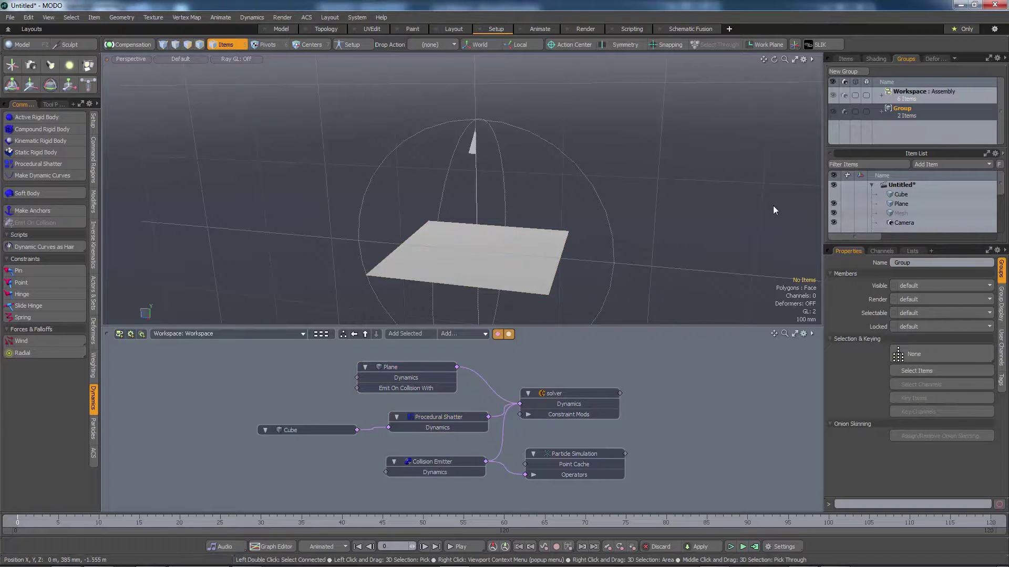
drag(901, 108, 395, 475)
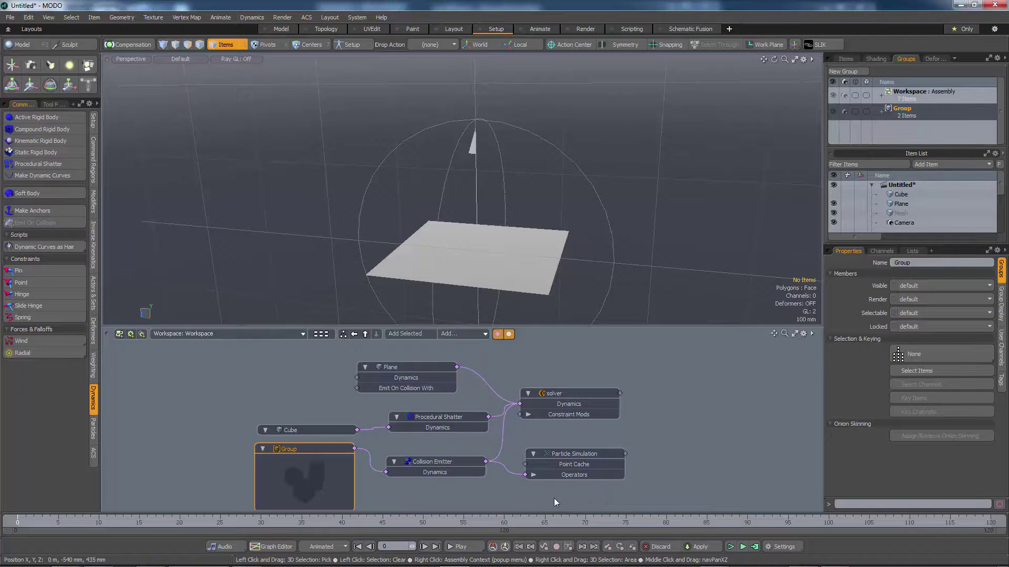
click(730, 547)
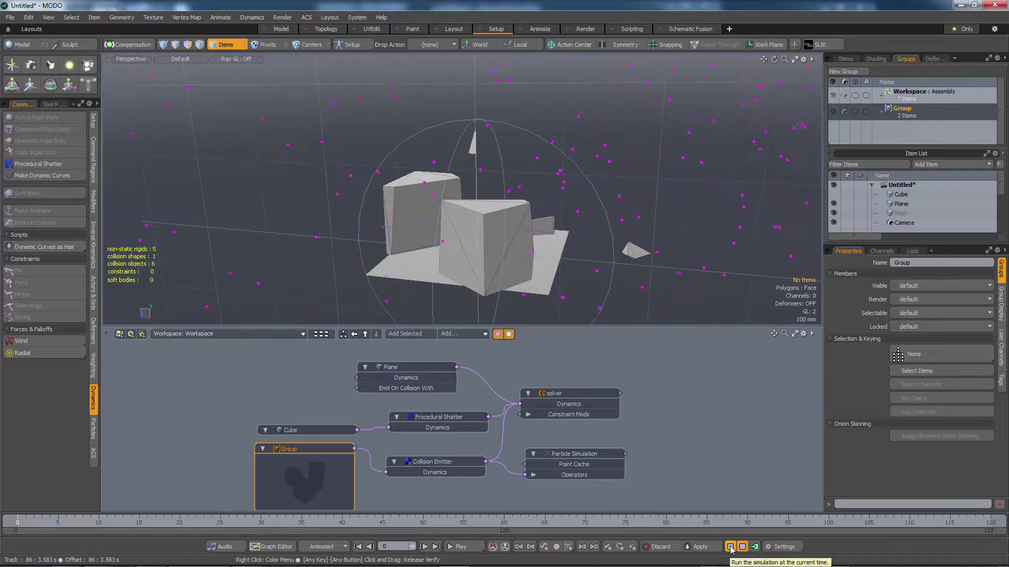
Stop the running simulation and reset it to the first frame
click(730, 548)
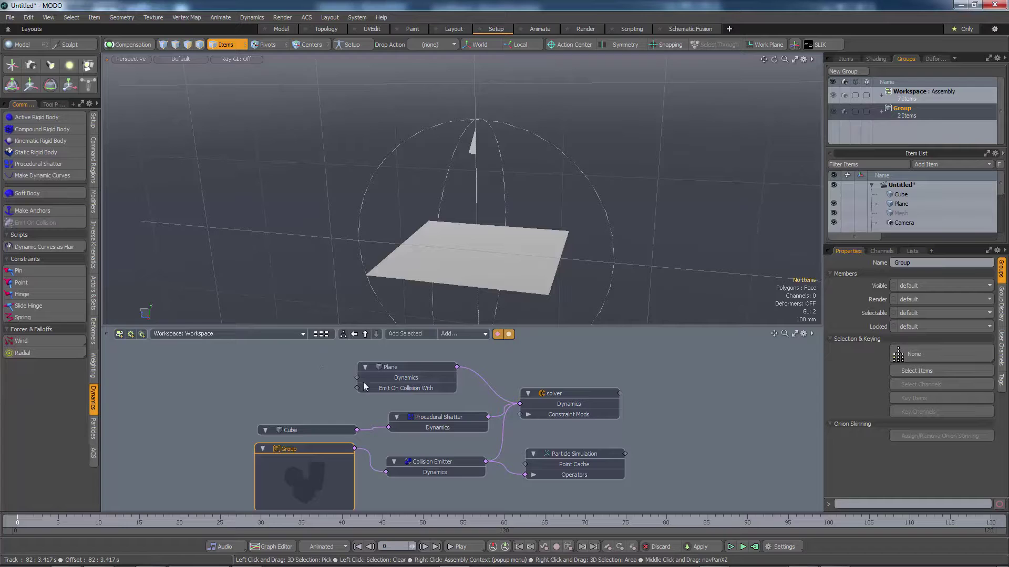
middle_drag(471, 448, 461, 447)
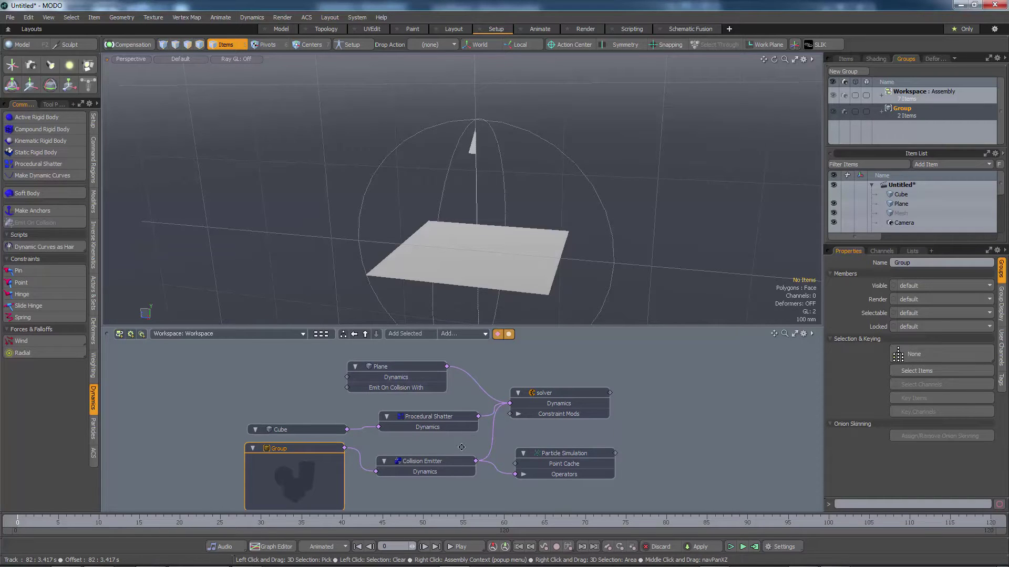